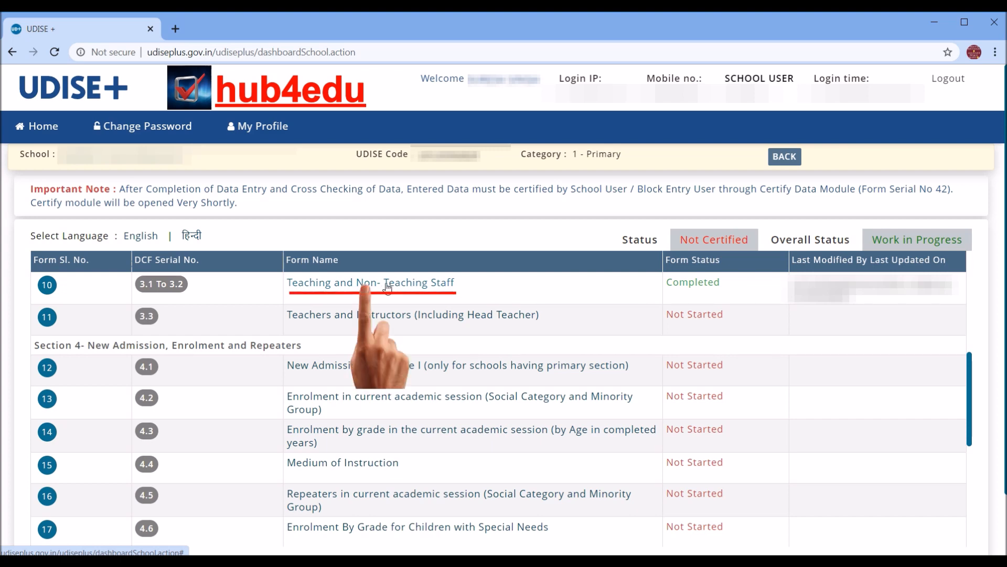
Open the Teaching and Non-Teaching Staff form, save it as it is, and try to add a teacher in section 3.3
left_click(386, 286)
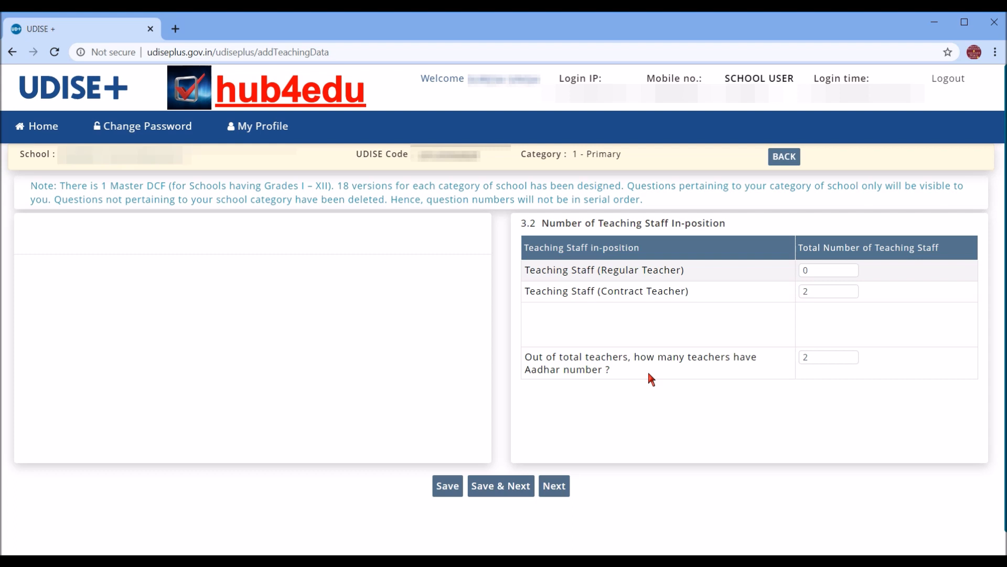
left_click(501, 485)
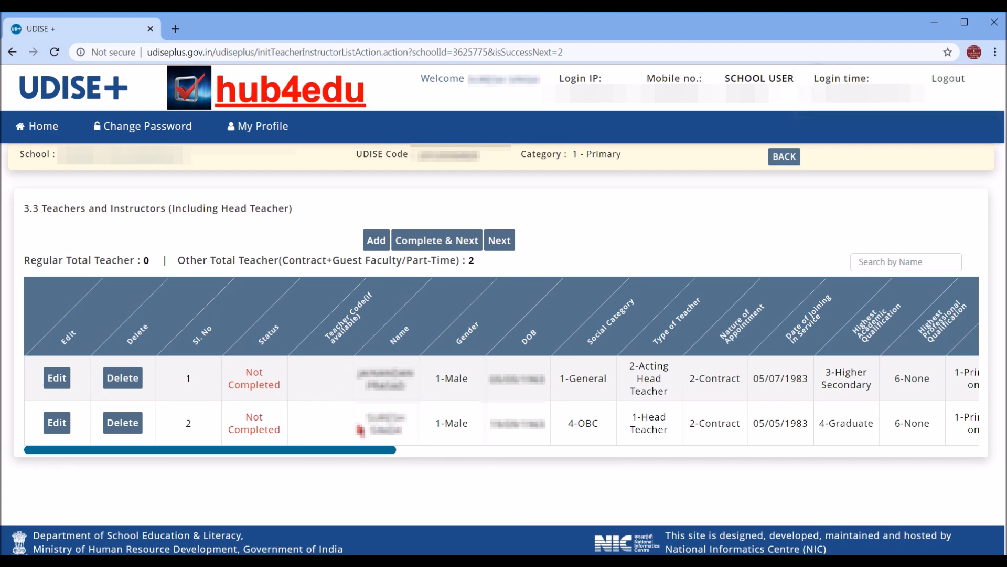
left_click(377, 242)
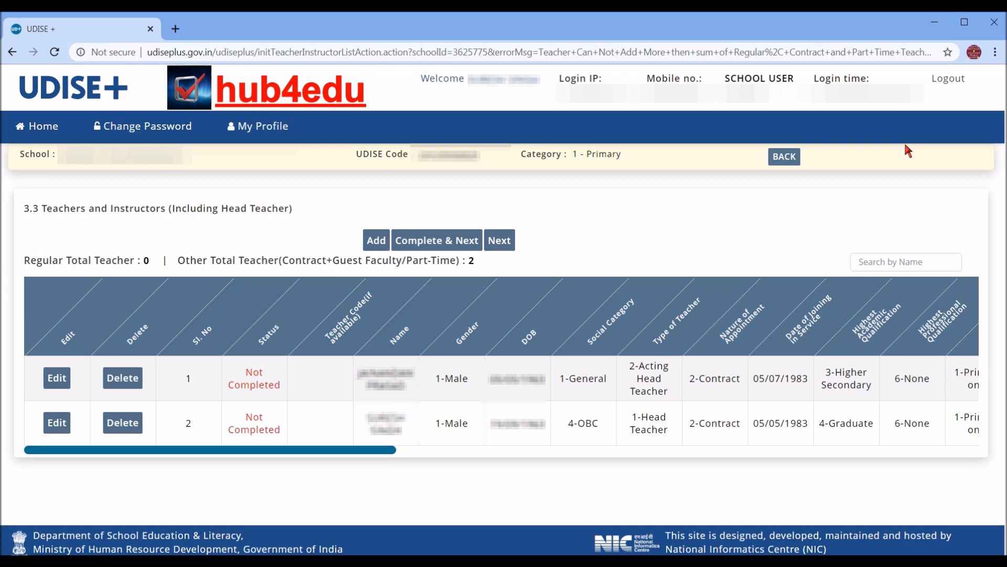
Return to the school's form list, dismiss the Important Notes, and reopen the Teaching and Non-Teaching Staff form
left_click(789, 160)
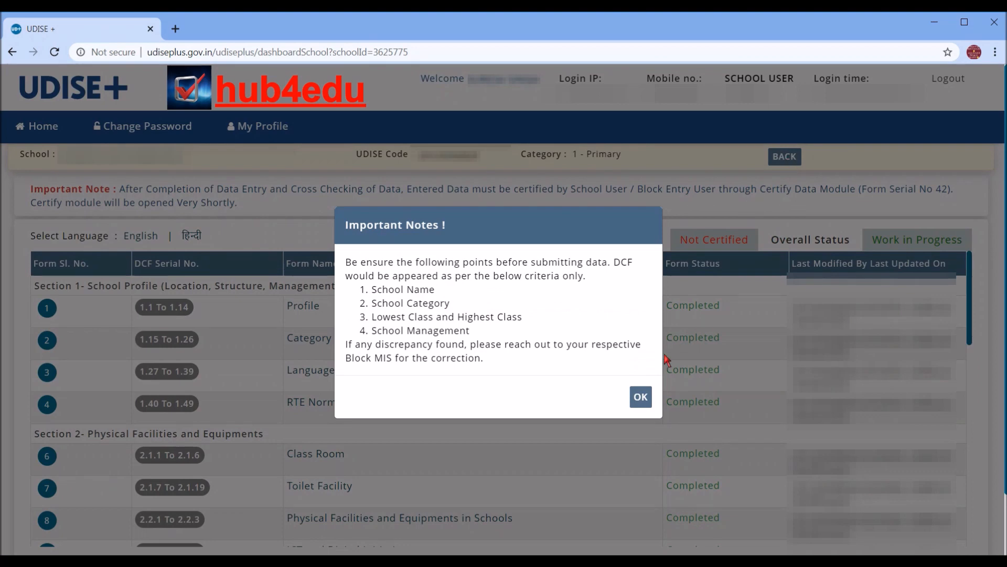
left_click(639, 397)
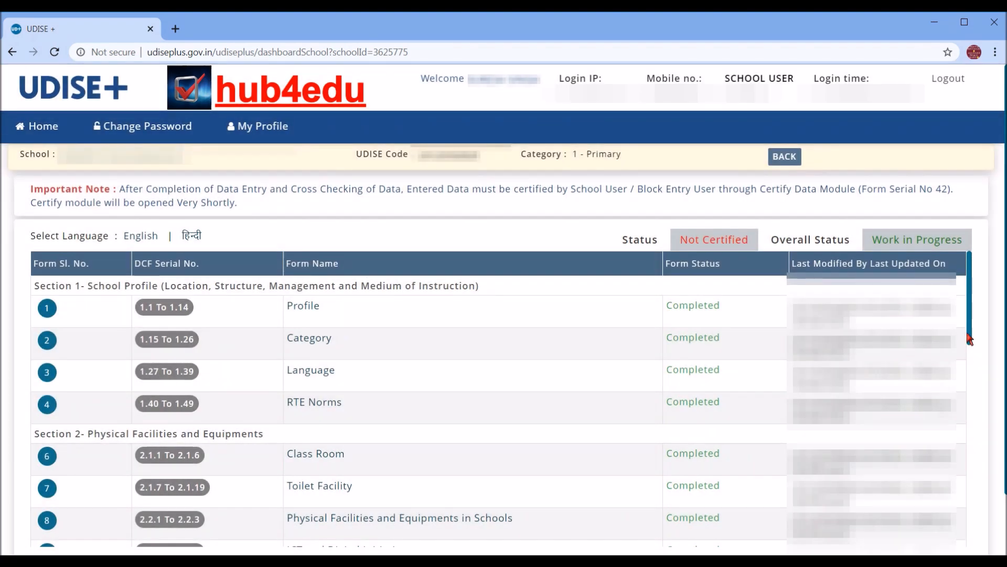
left_click_drag(971, 337, 978, 434)
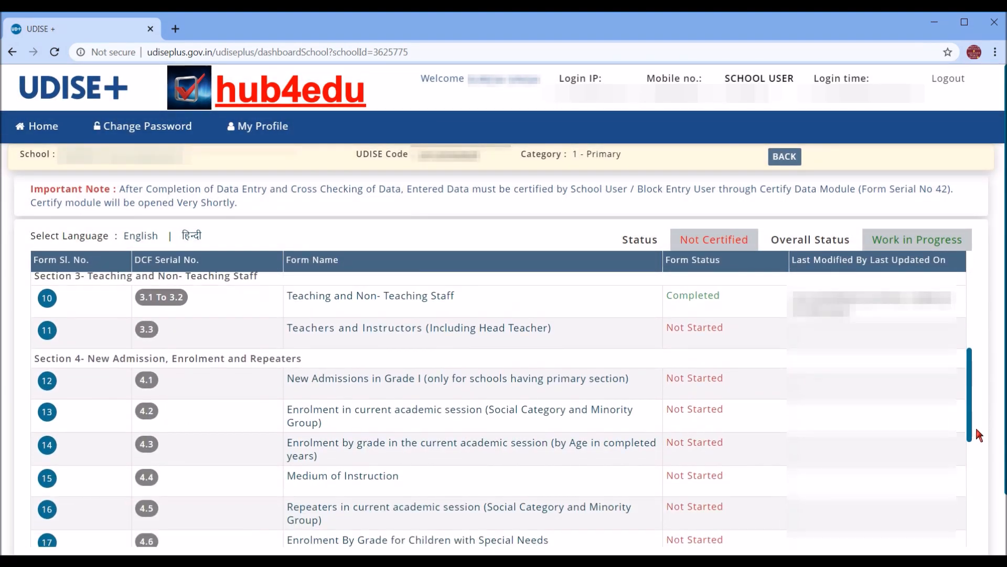
left_click(381, 297)
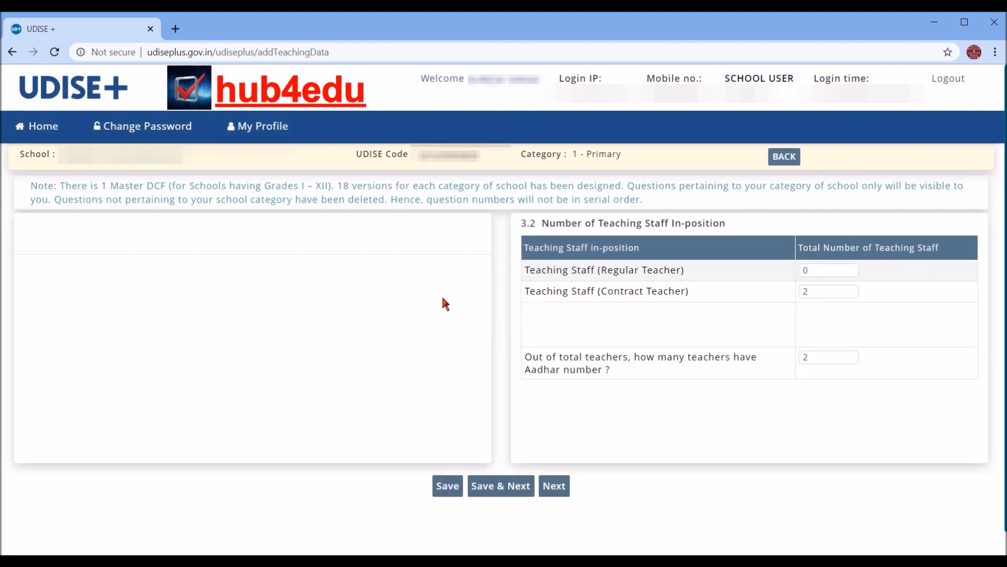
Set both the contract teacher count and the number of teachers with Aadhar to 3, then save and continue to section 3.3
left_click_drag(820, 294, 770, 295)
type("3")
key("Tab")
type("3")
left_click(497, 493)
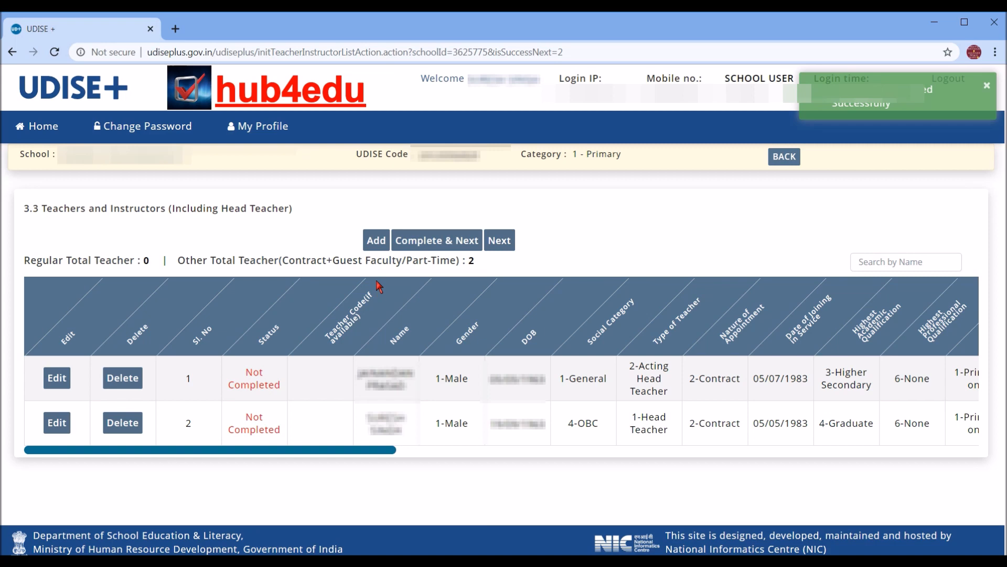
Add a new teacher record and enter the teacher's name, gender 1-Male and date of birth
left_click(376, 242)
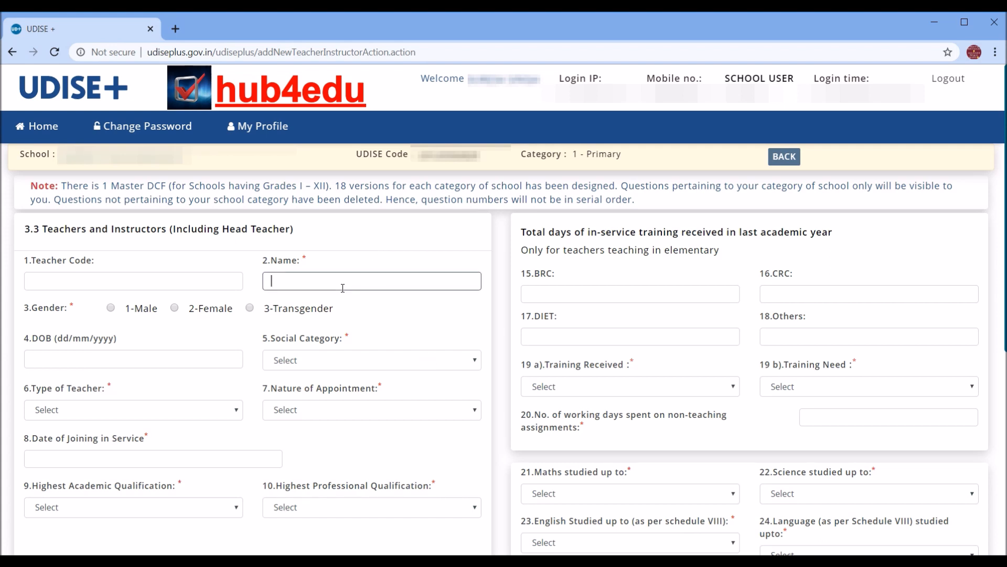
type("abc kumar")
key("Tab")
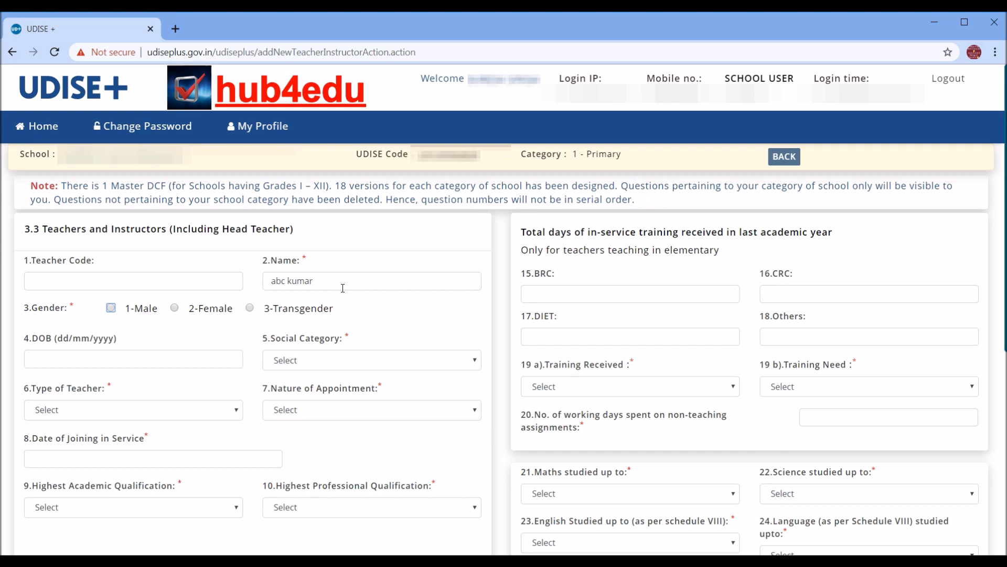
left_click(110, 308)
left_click(52, 362)
type("25/0")
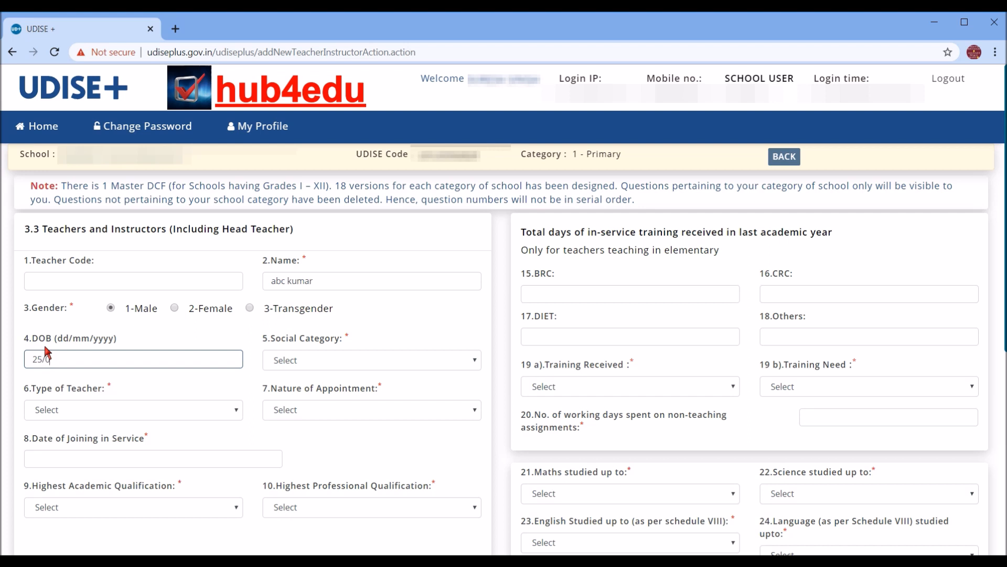
type("5/1981")
key("Tab")
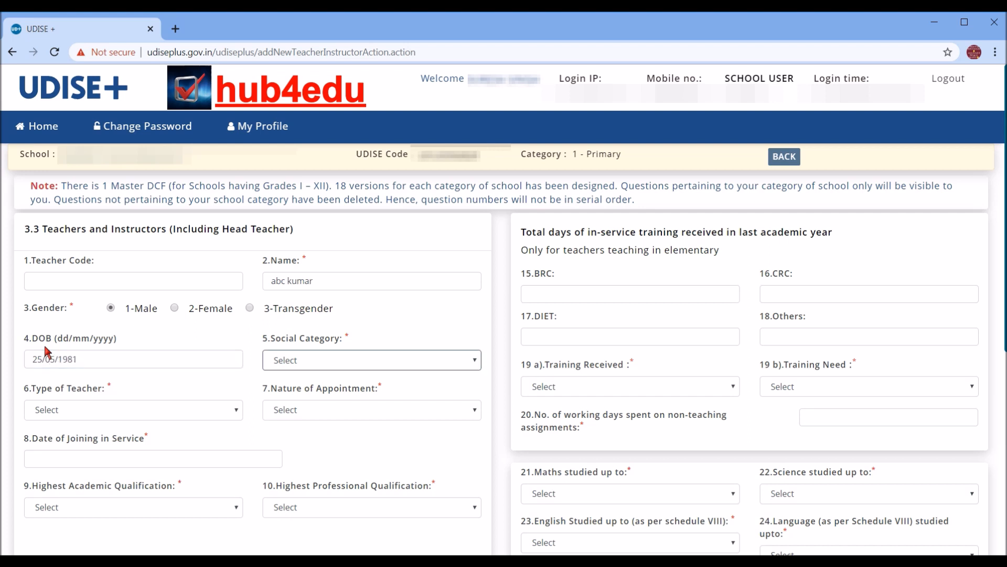
Set the teacher's social category to 1 - General and the type of teacher to 3 - Teacher
left_click(420, 361)
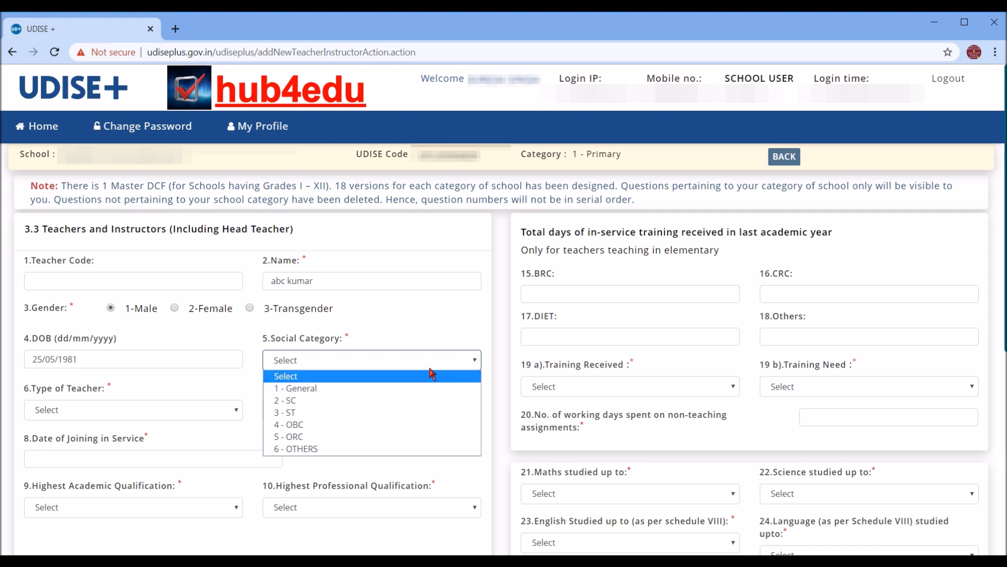
left_click(373, 391)
left_click(149, 412)
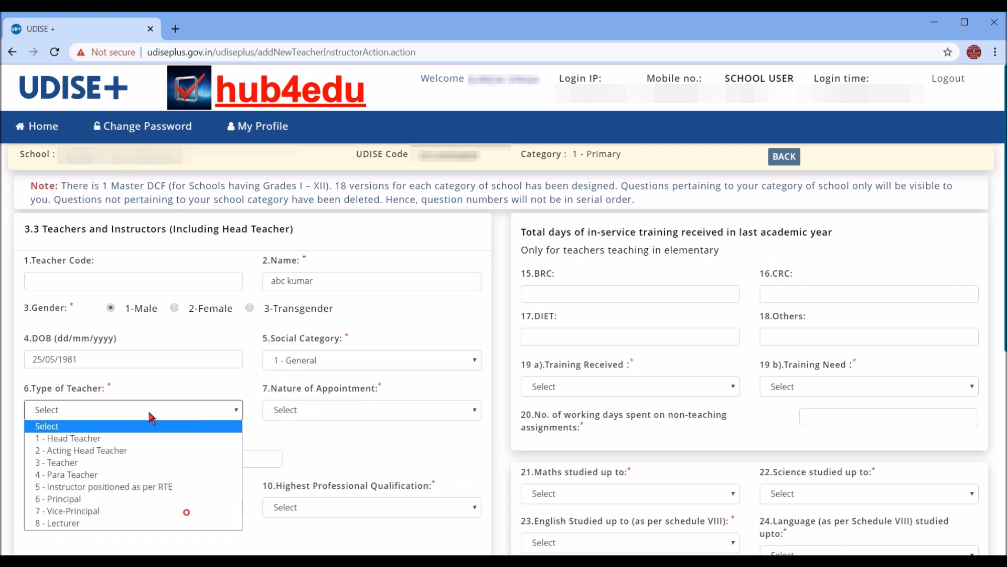
left_click(137, 464)
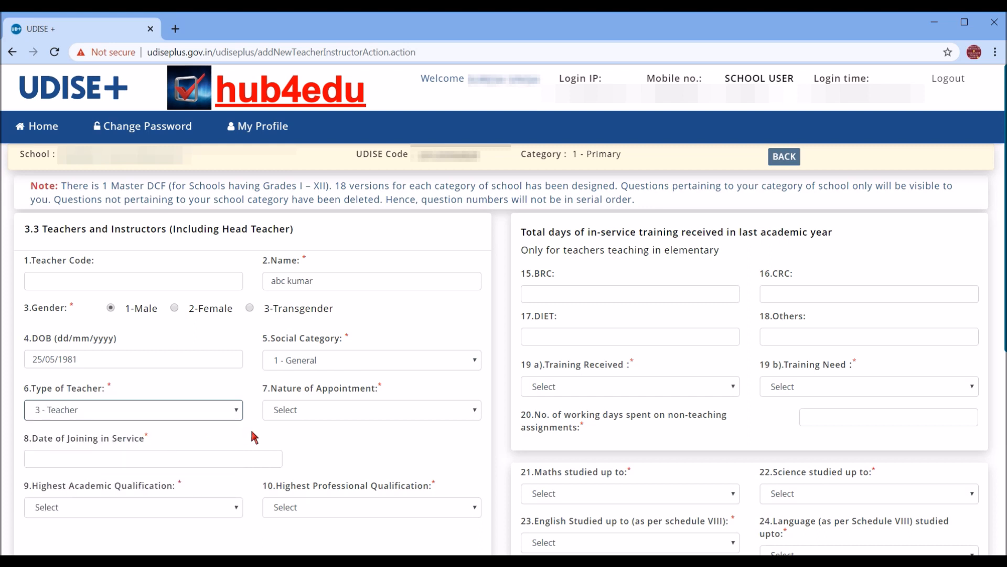
Set the nature of appointment to 2 - Contract and the date of joining in service to 30/05/2019
left_click(324, 412)
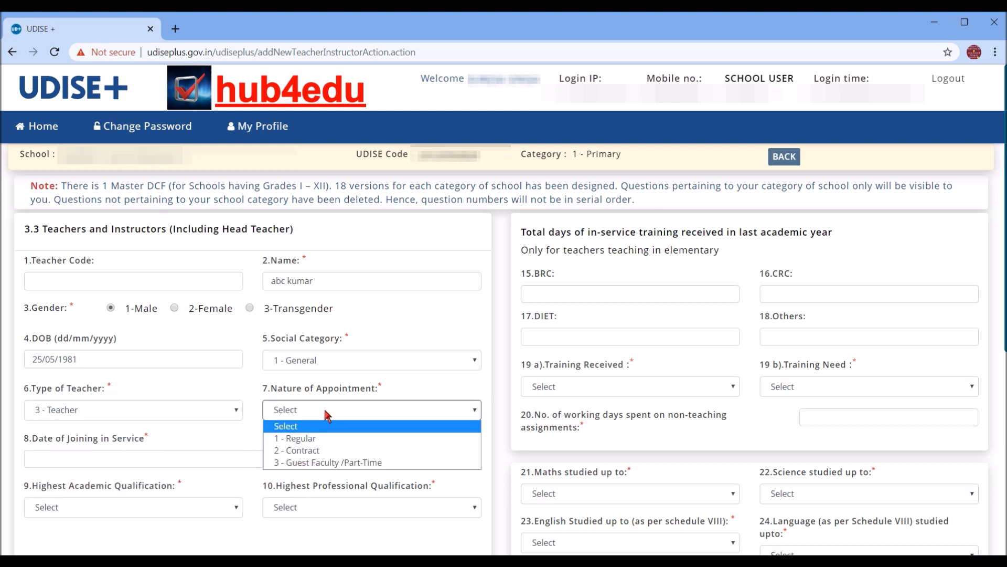
left_click(315, 451)
left_click(134, 460)
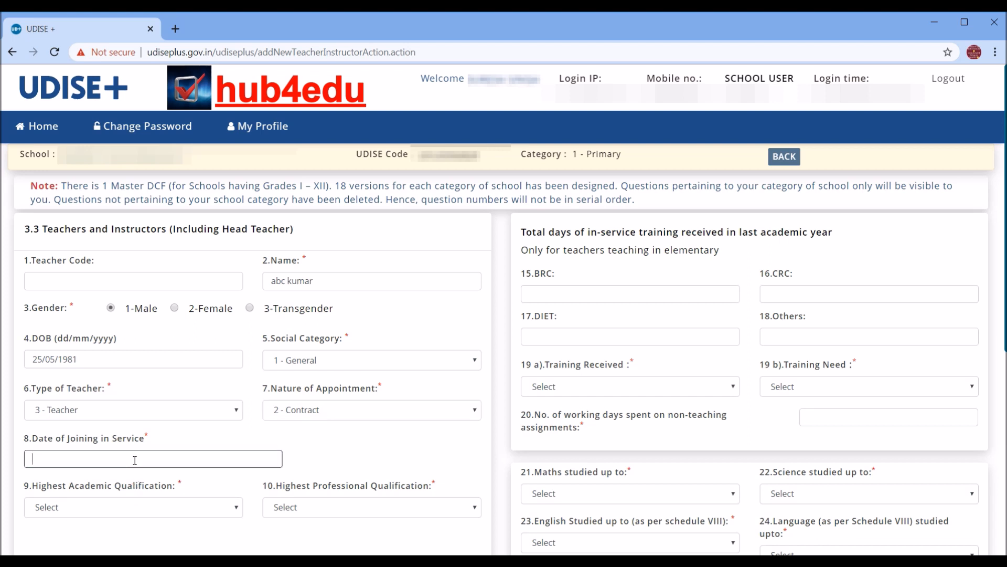
type("30/05/2019")
key("Tab")
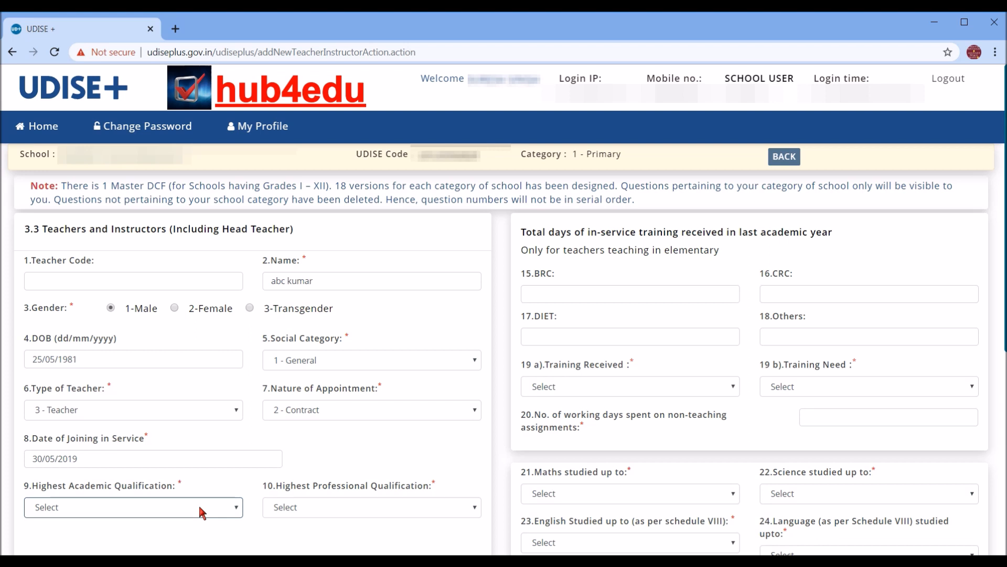
Set the highest academic qualification to 4 - Graduate and the highest professional qualification to 3 - B.Ed. or equivalent
left_click(234, 507)
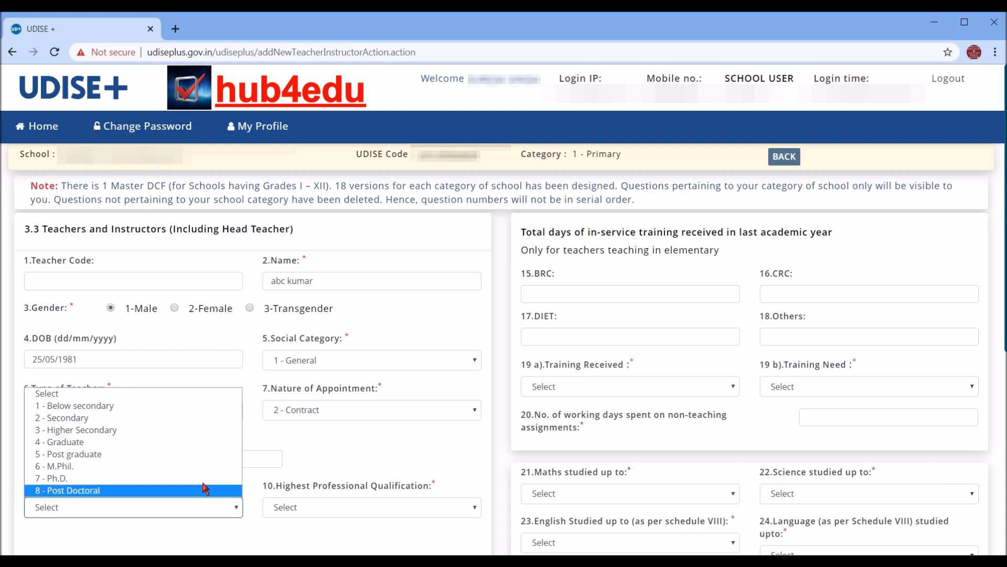
left_click(175, 445)
left_click(235, 508)
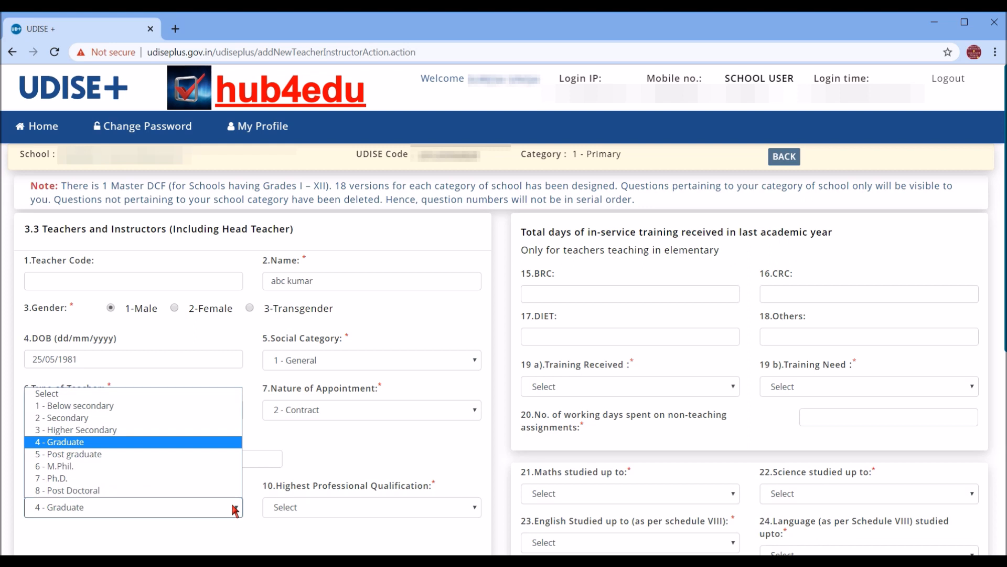
left_click(187, 445)
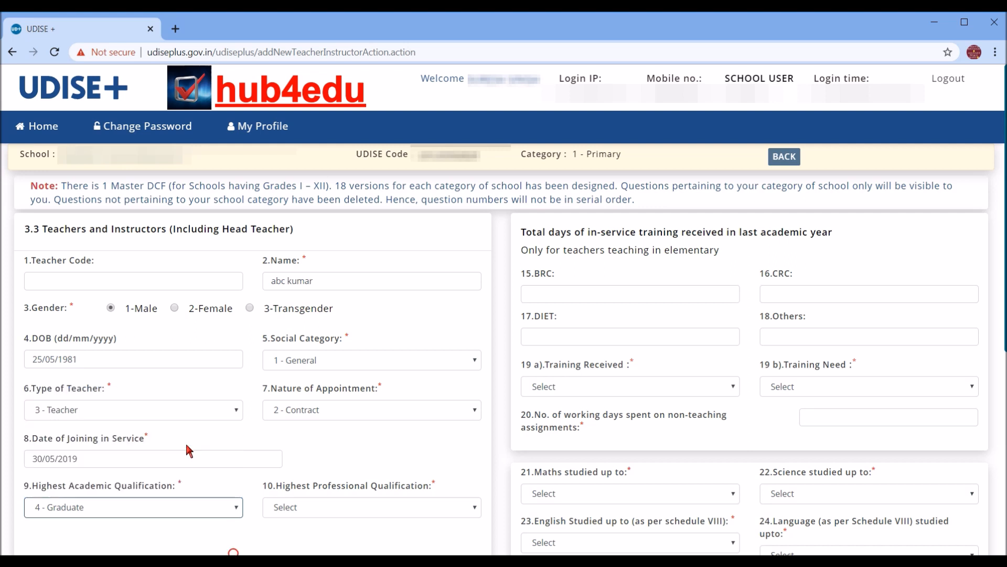
left_click(372, 513)
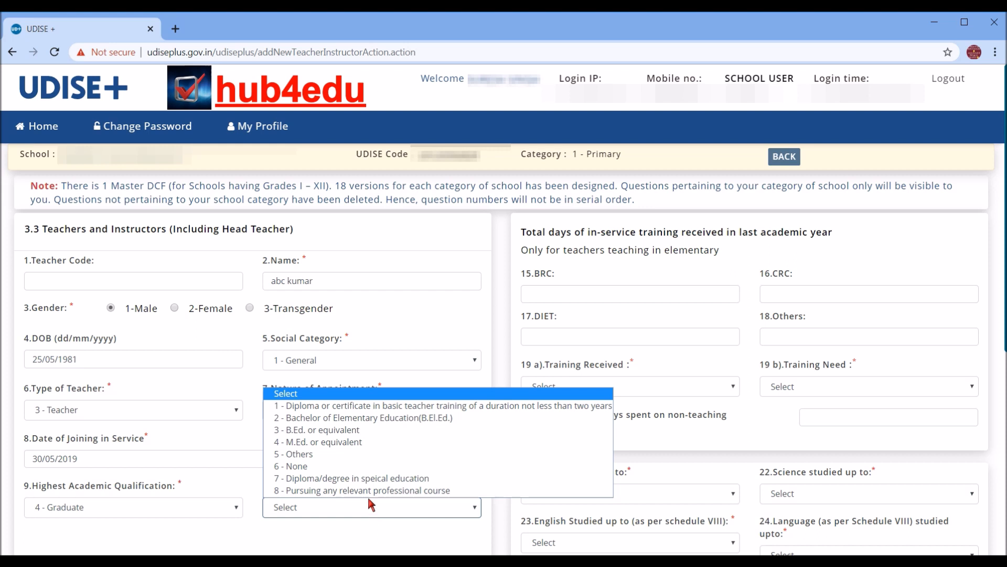
left_click(336, 429)
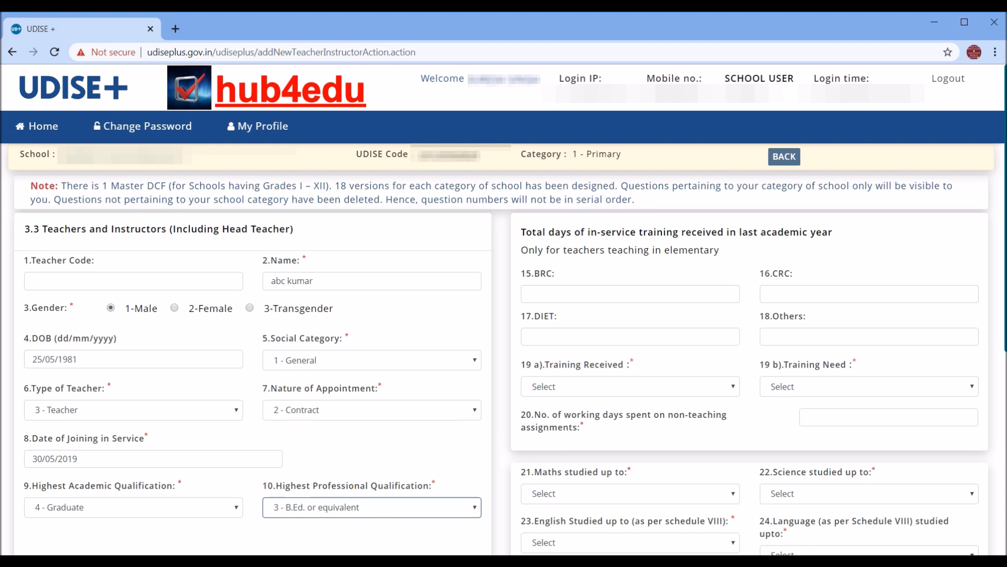
Set the classes taught to 11 - Pre-Primary & Primary and the appointed subject to 1-All subjects
scroll(503, 362, "down", 4)
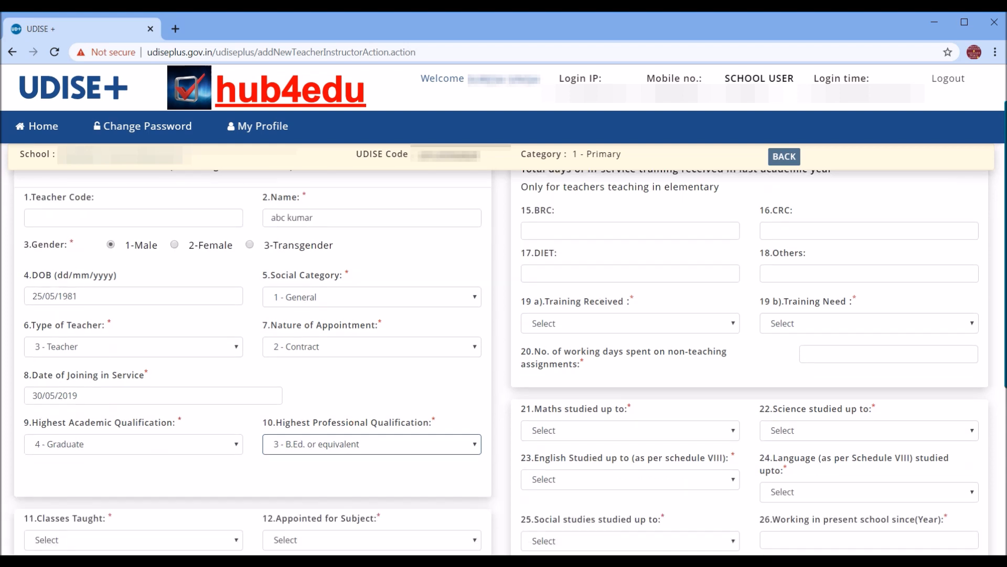
scroll(503, 362, "down", 2)
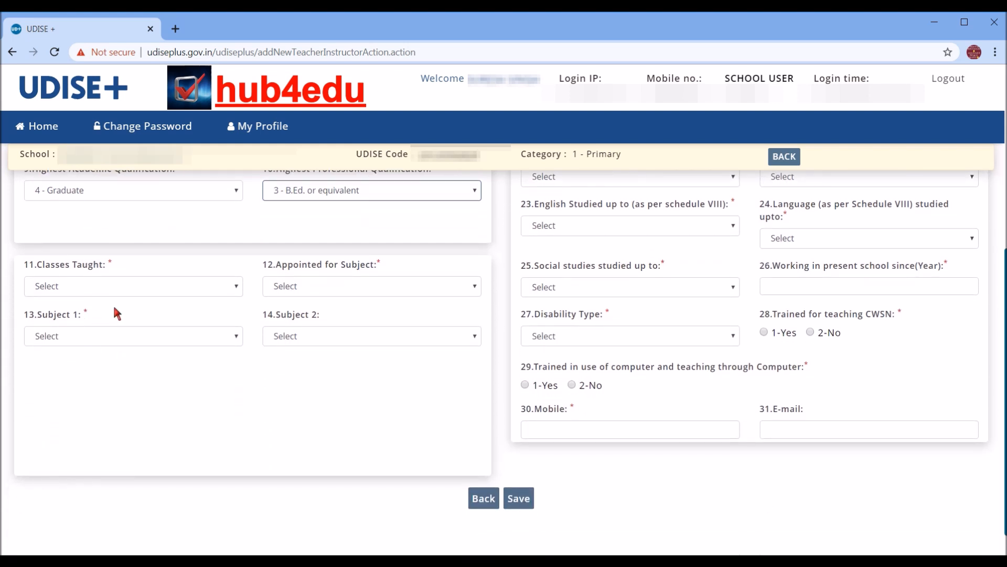
left_click(120, 294)
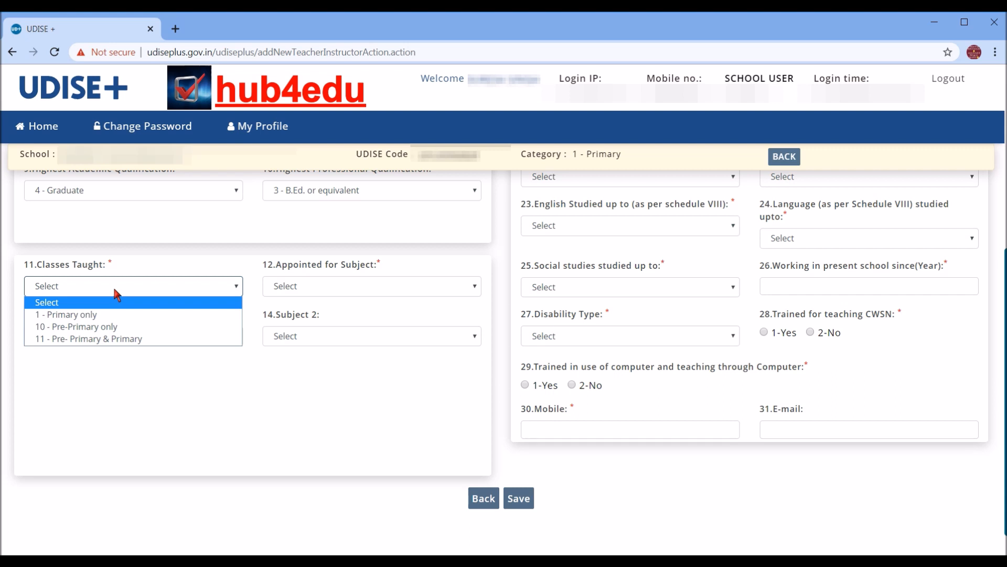
left_click(153, 340)
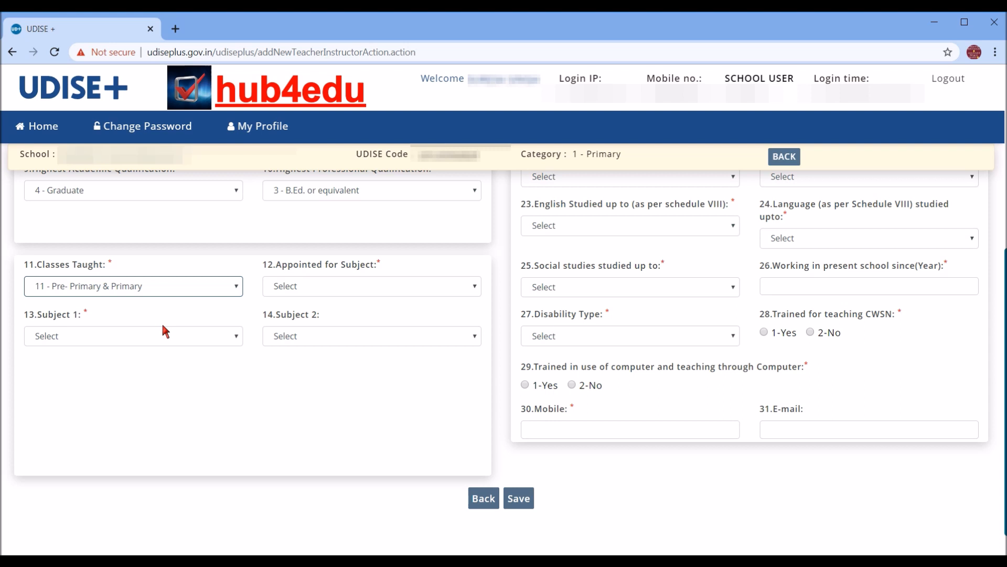
left_click(402, 288)
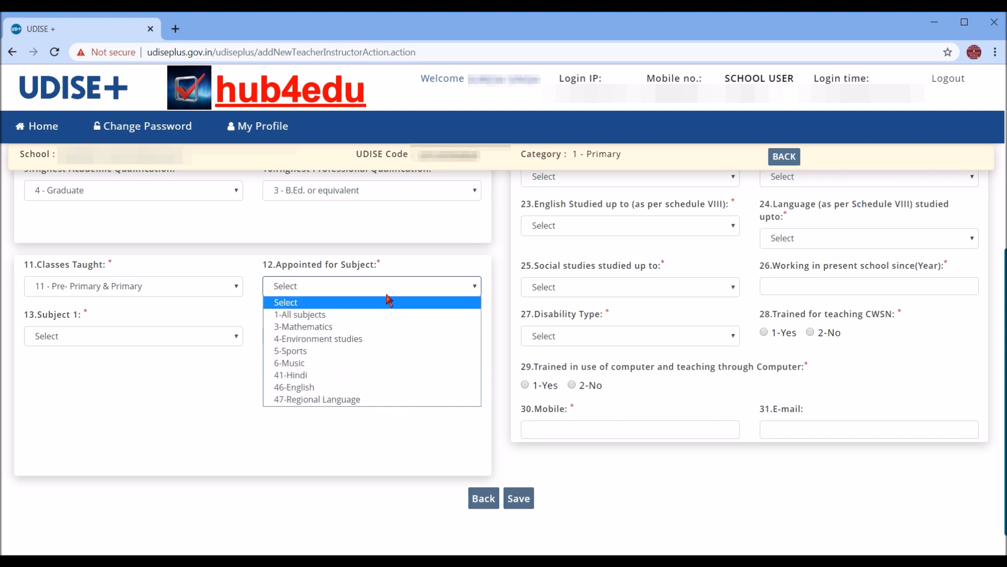
left_click(381, 315)
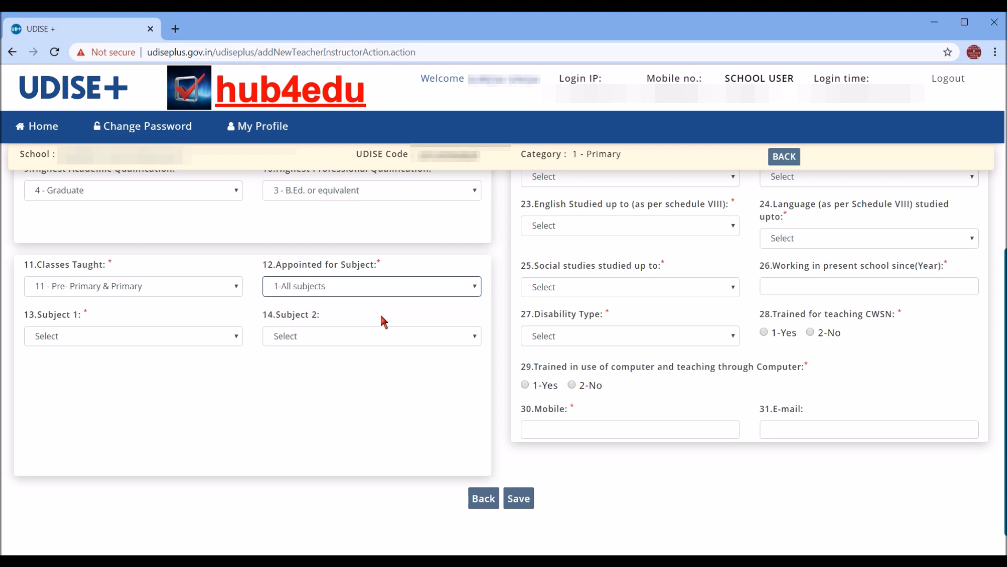
Choose 3-Mathematics as Subject 1 and 41-Hindi as Subject 2 for the teacher
left_click(200, 336)
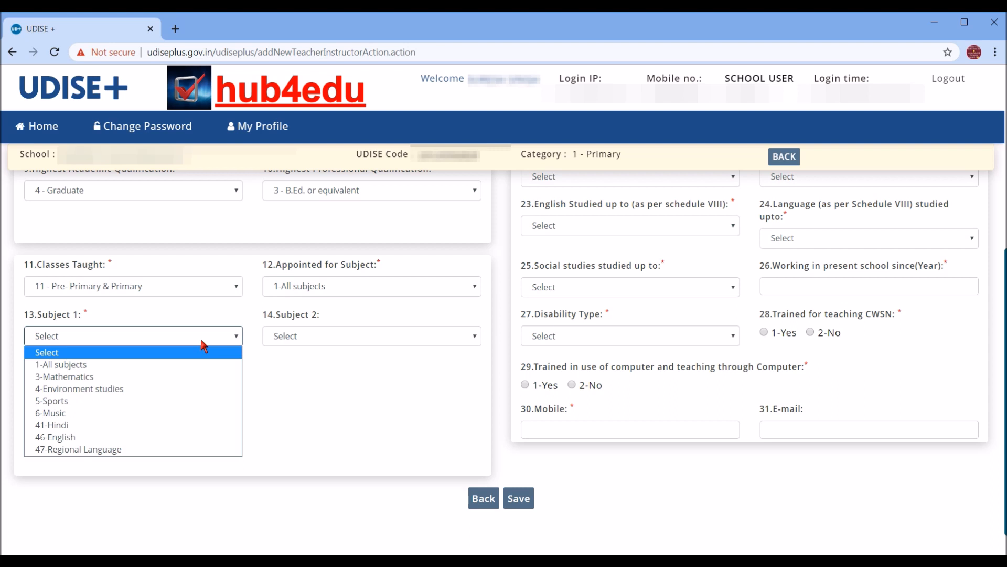
left_click(198, 377)
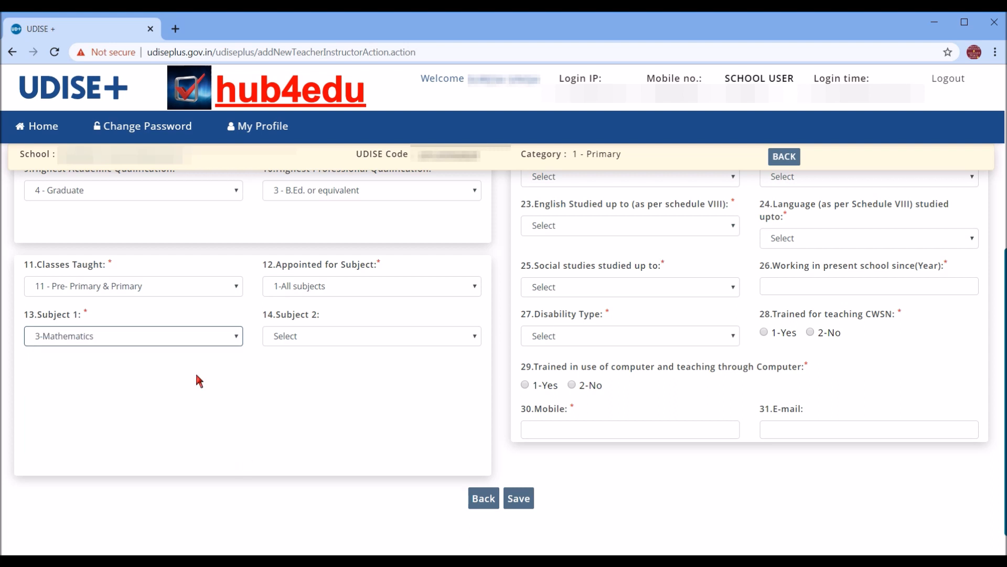
left_click(432, 337)
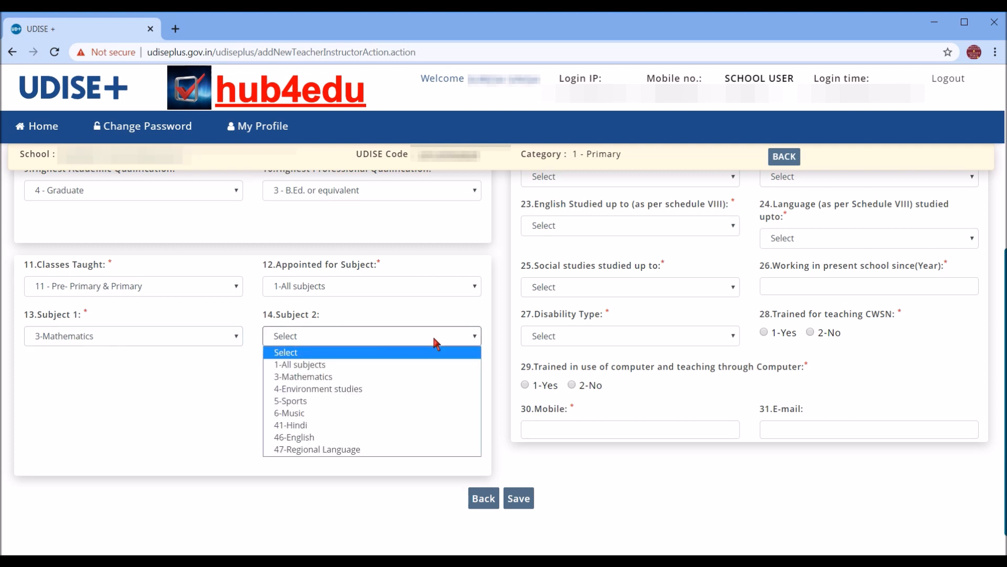
left_click(373, 425)
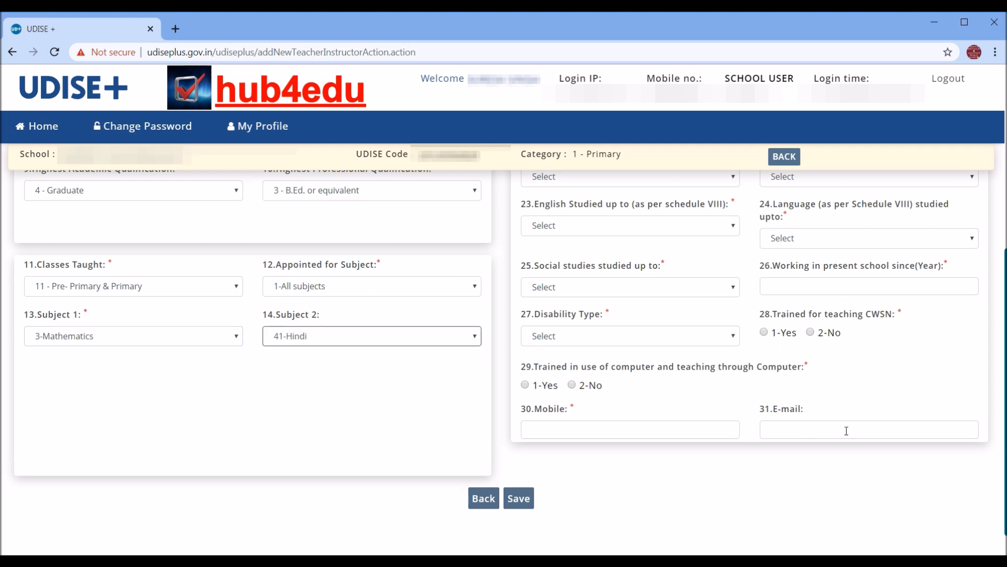
Examine the in-service training day fields and the options for training received and training need
scroll(1003, 231, "up", 6)
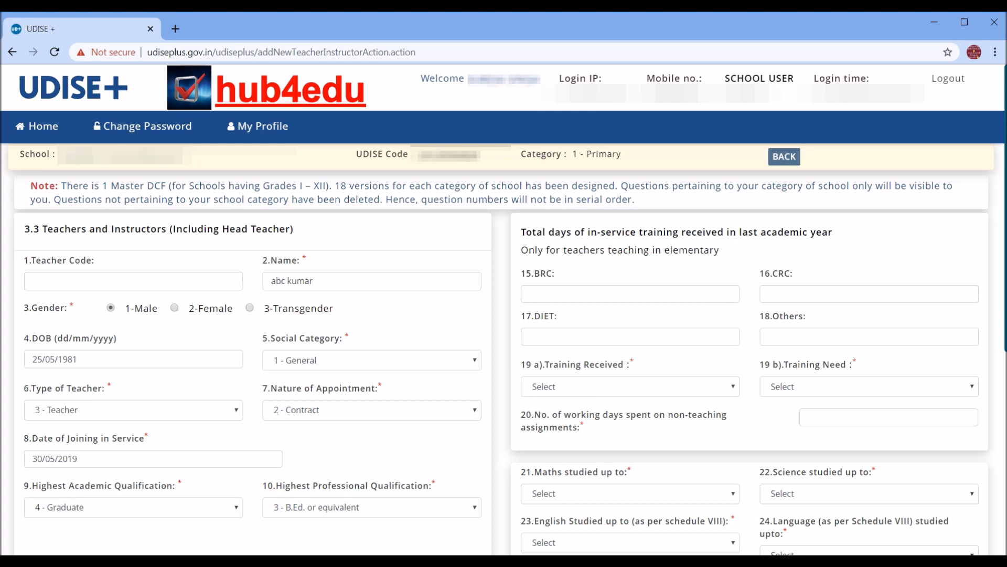
scroll(503, 363, "down", 1)
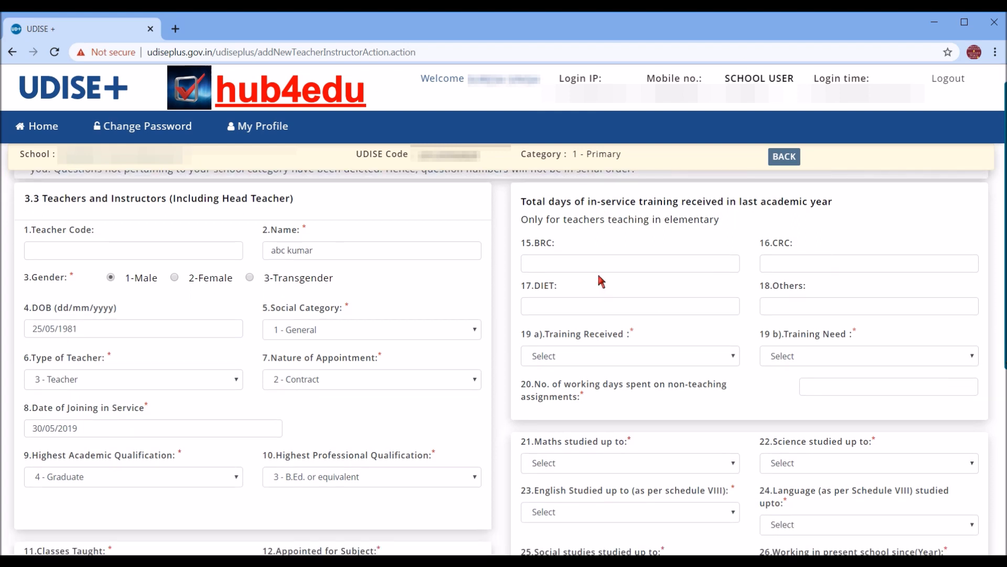
left_click(812, 263)
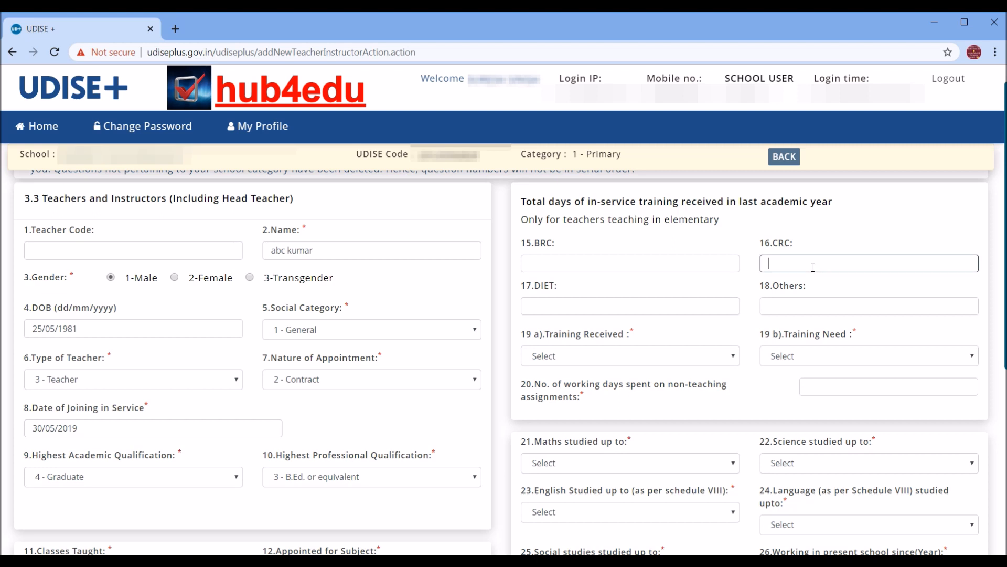
left_click(653, 307)
left_click(790, 304)
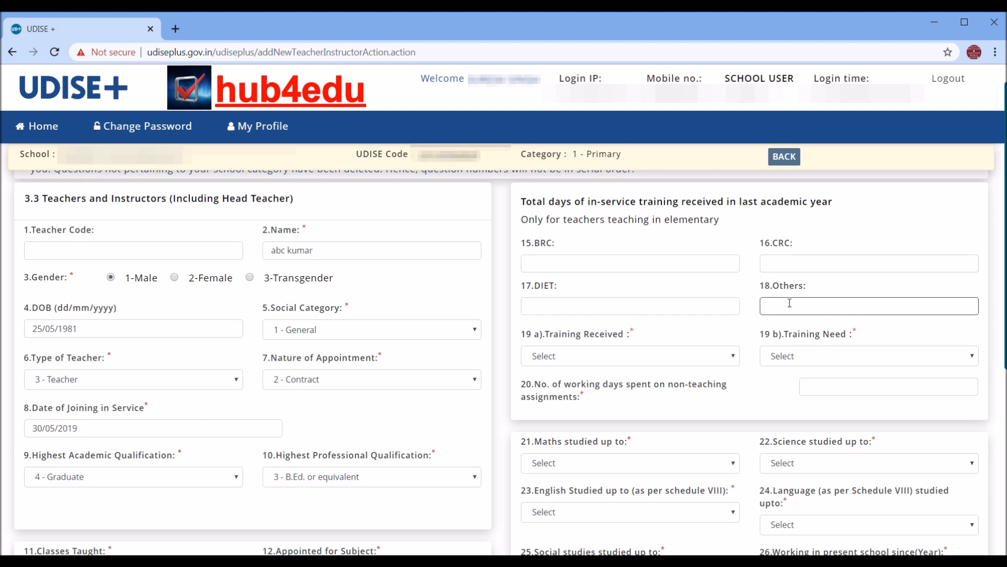
left_click(732, 361)
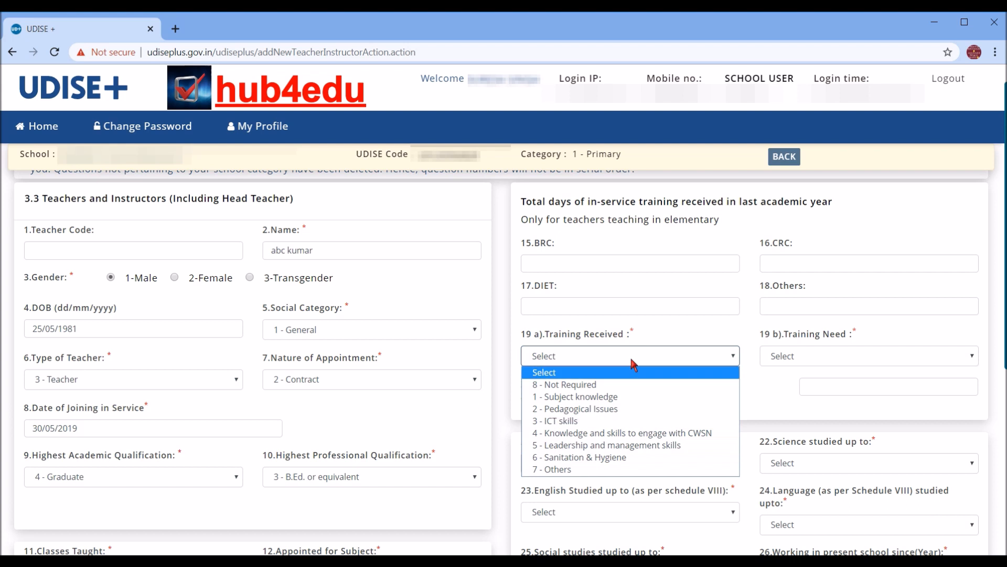
left_click(654, 332)
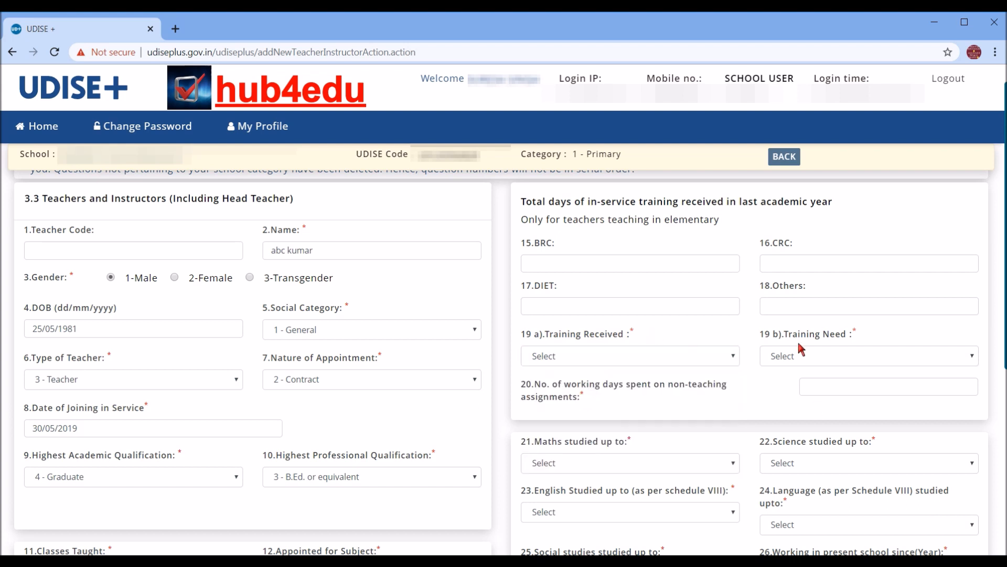
left_click(840, 362)
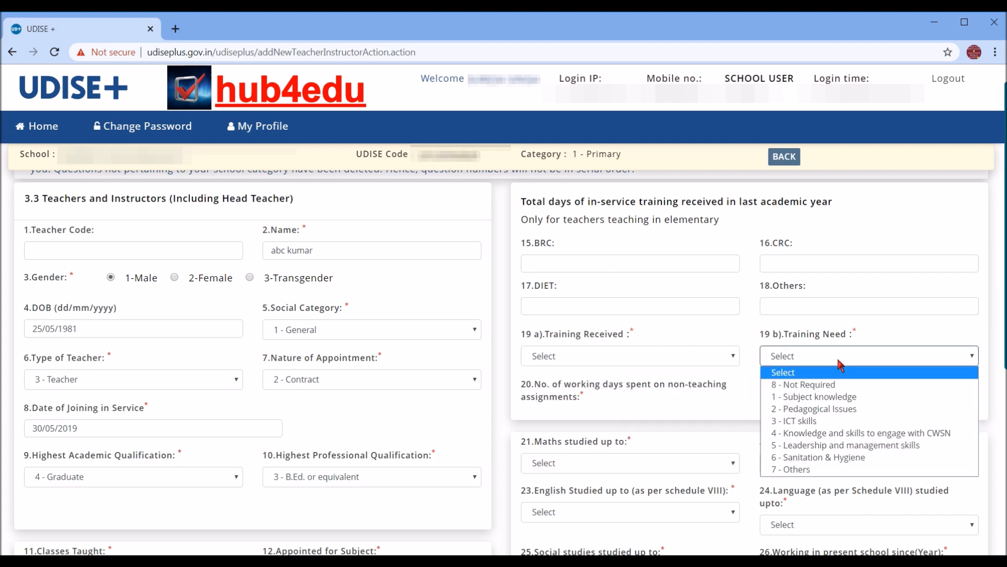
left_click(840, 362)
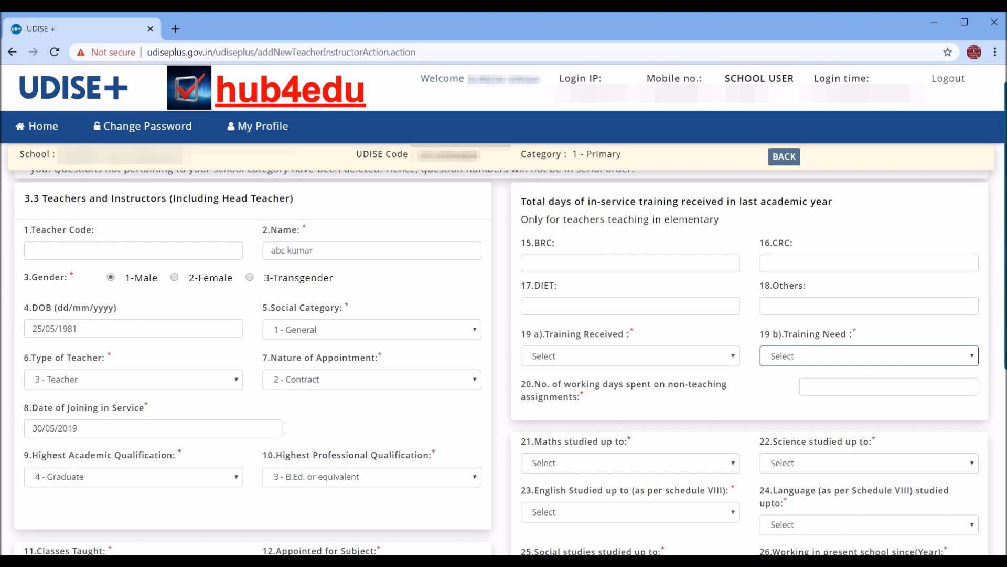
Set Maths, Science and English studied up to 4 - Graduate, and Language and Social studies to 2 - Secondary
scroll(887, 389, "down", 3)
left_click(708, 341)
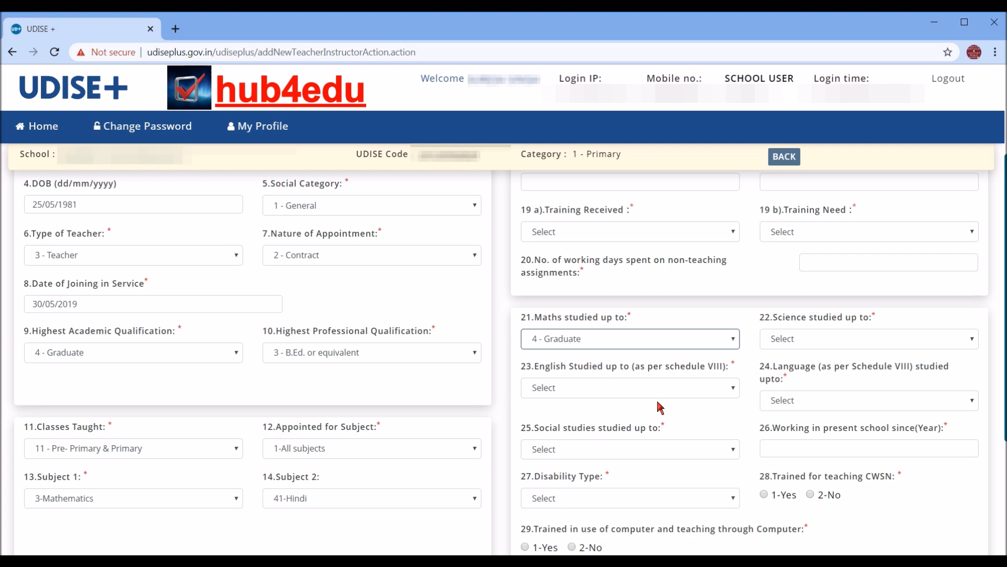
left_click(603, 344)
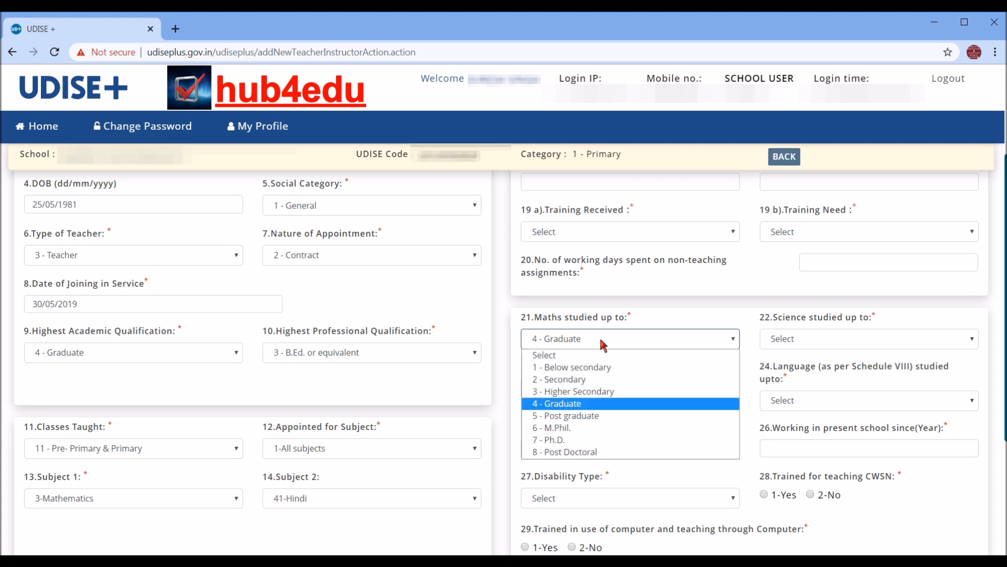
left_click(604, 380)
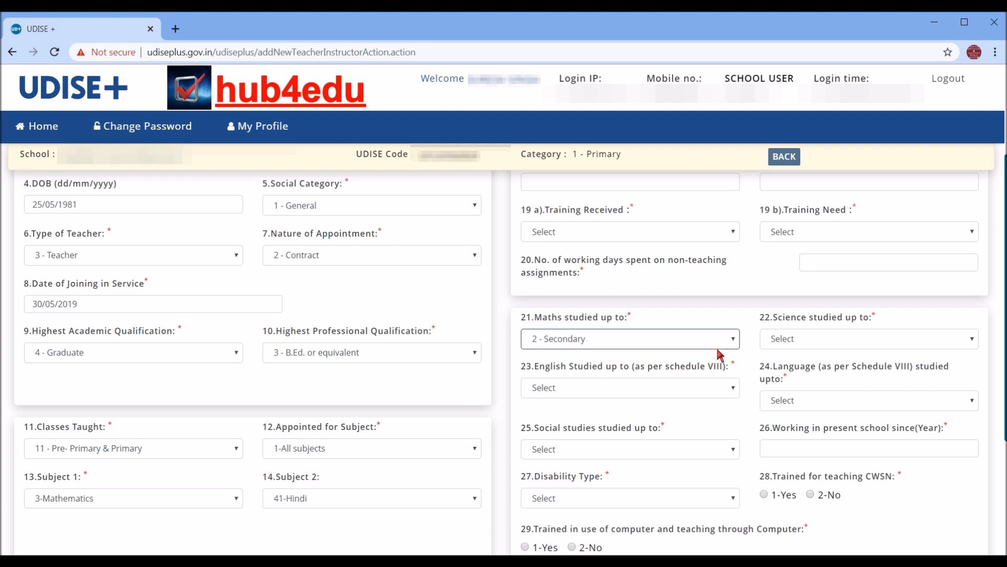
left_click(570, 340)
left_click(603, 408)
Set working in present school since to 2019 and view the disability type options
left_click(790, 451)
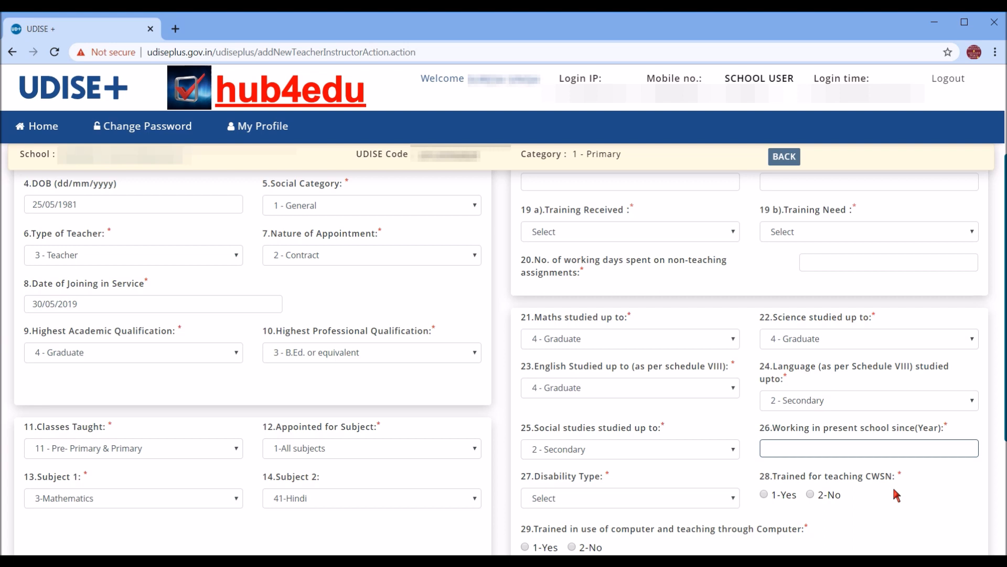
type("2019")
left_click(722, 504)
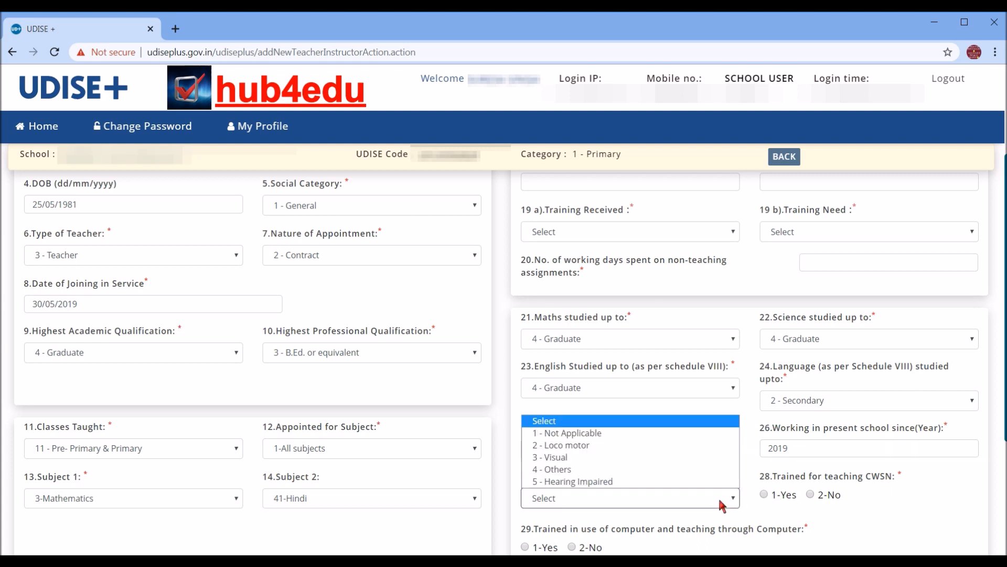
left_click(721, 504)
left_click(719, 504)
left_click(719, 501)
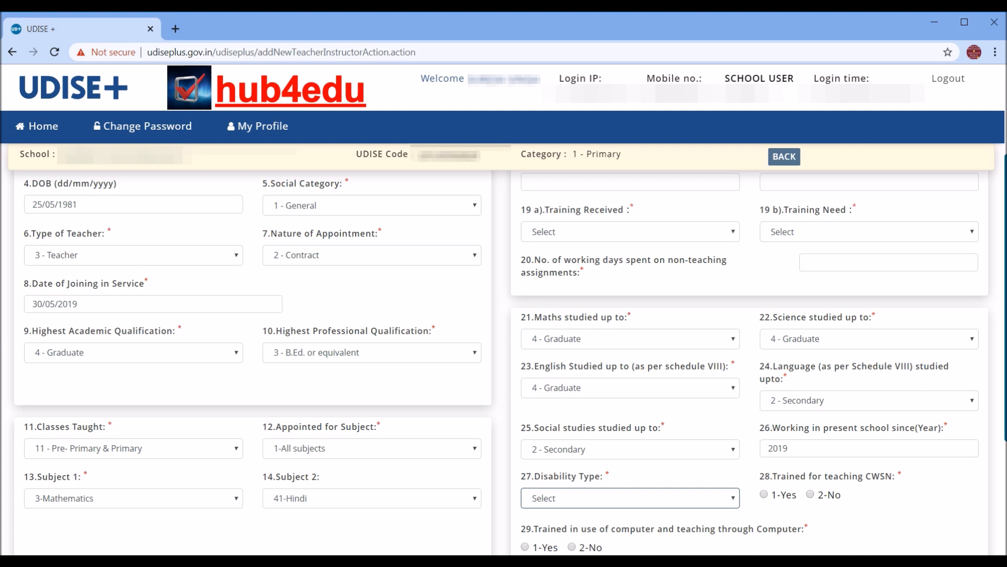
Set trained in use of computer to 1-Yes and enter the teacher's mobile number
scroll(508, 353, "down", 3)
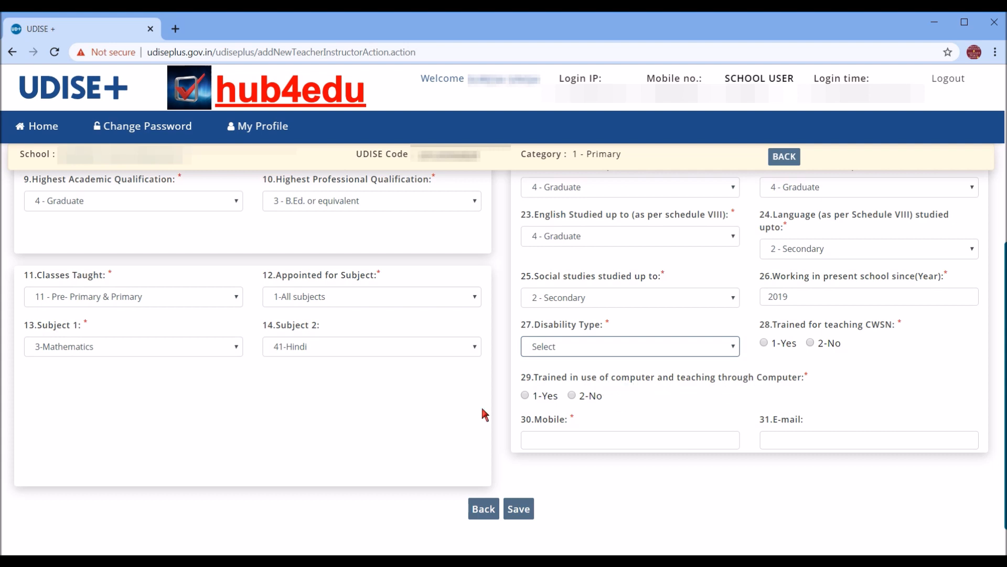
left_click(525, 395)
left_click(560, 440)
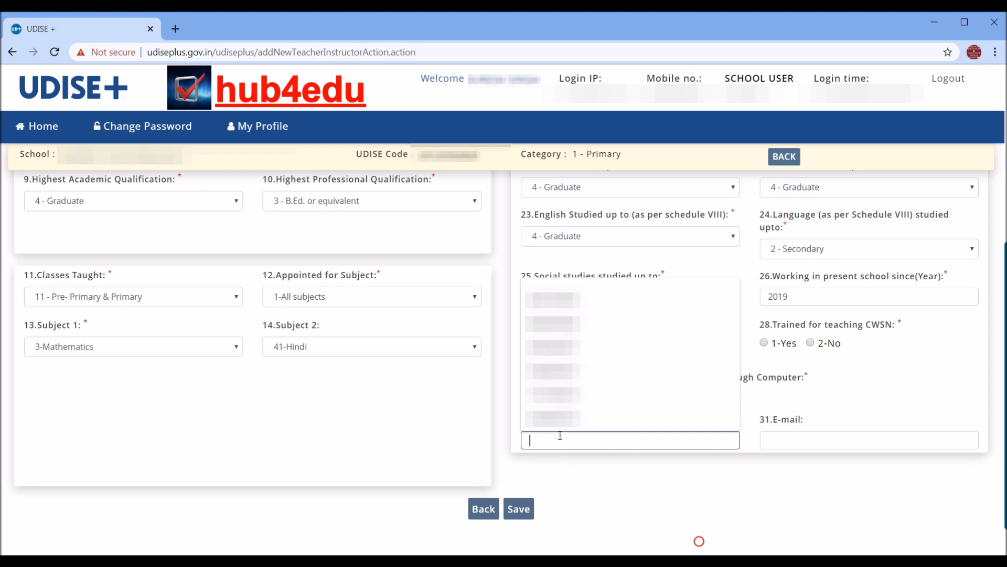
left_click(634, 433)
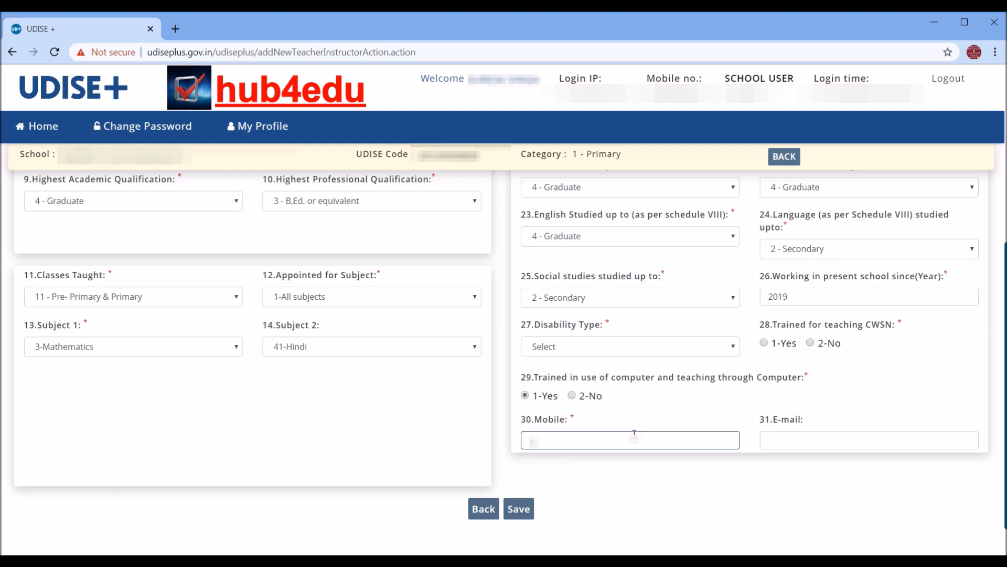
type("9876543210")
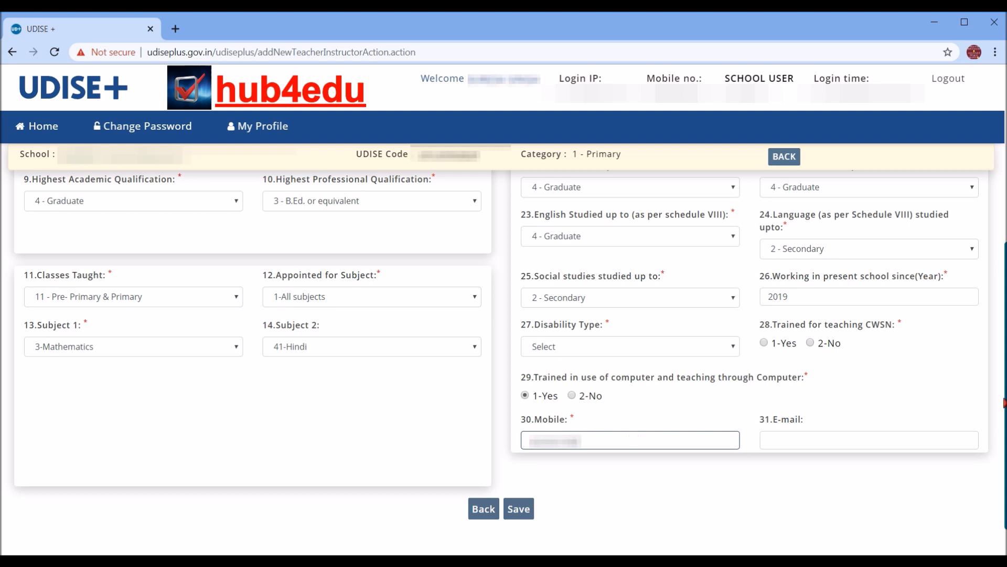
Try to save the teacher record and check the form for incomplete or invalid fields
left_click(523, 517)
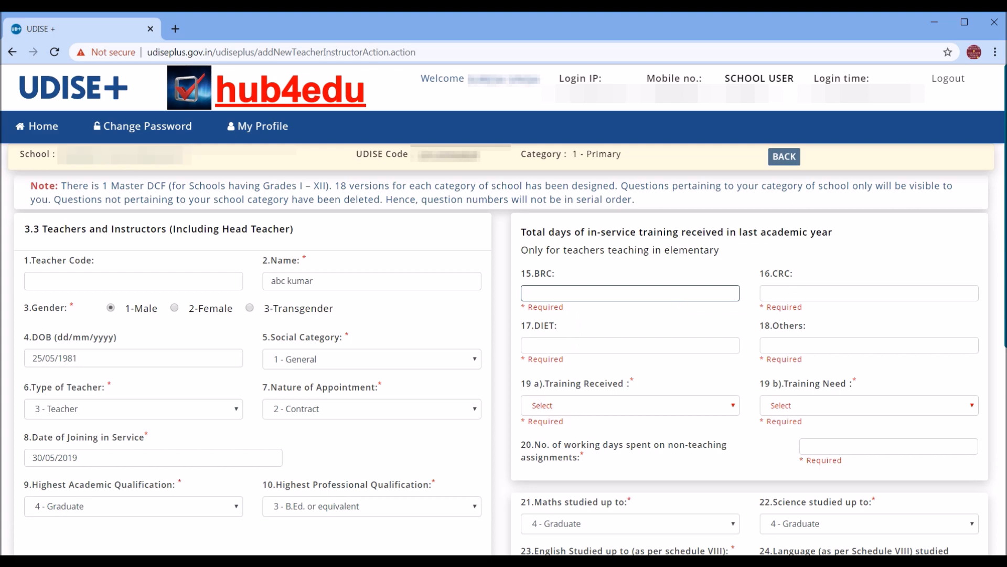
scroll(504, 310, "down", 3)
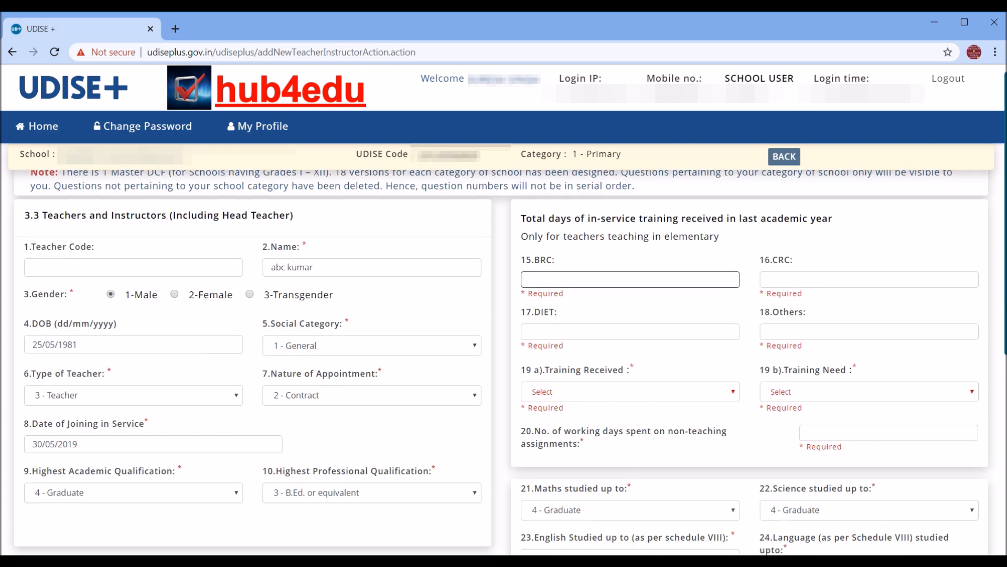
scroll(504, 309, "down", 5)
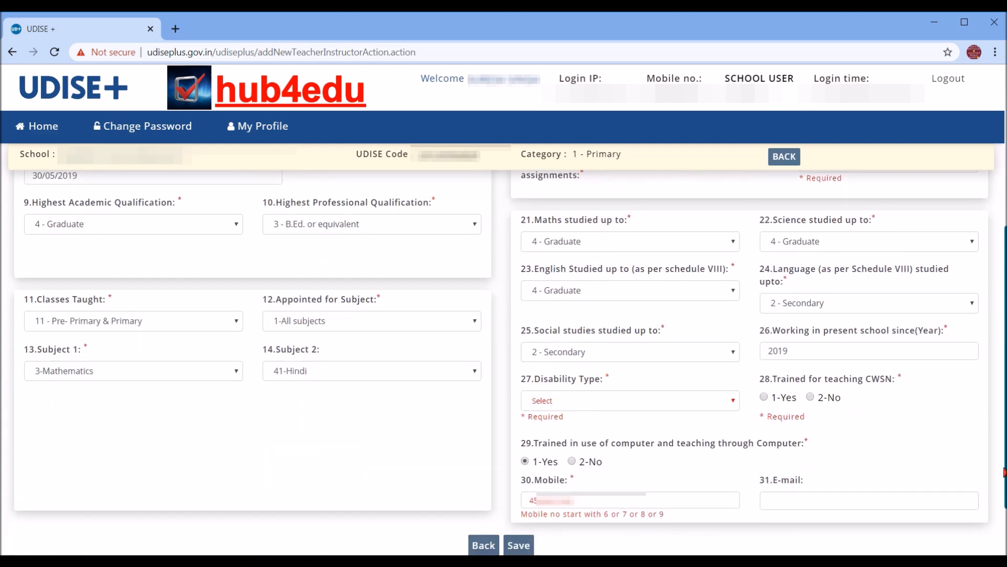
Enter 0 in-service training days for each of BRC, CRC, DIET and Others
scroll(504, 309, "up", 6)
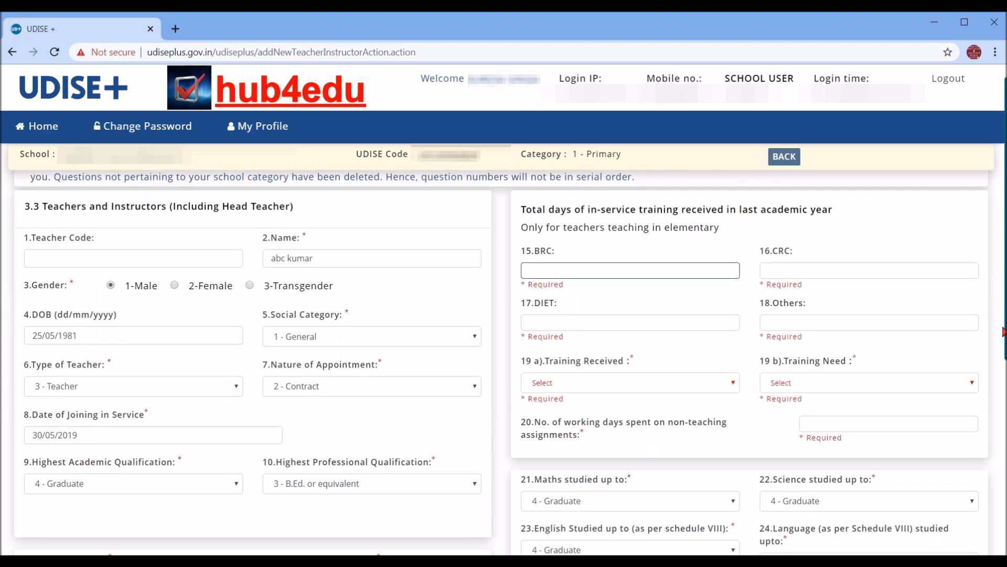
type("0")
key("Tab")
type("0")
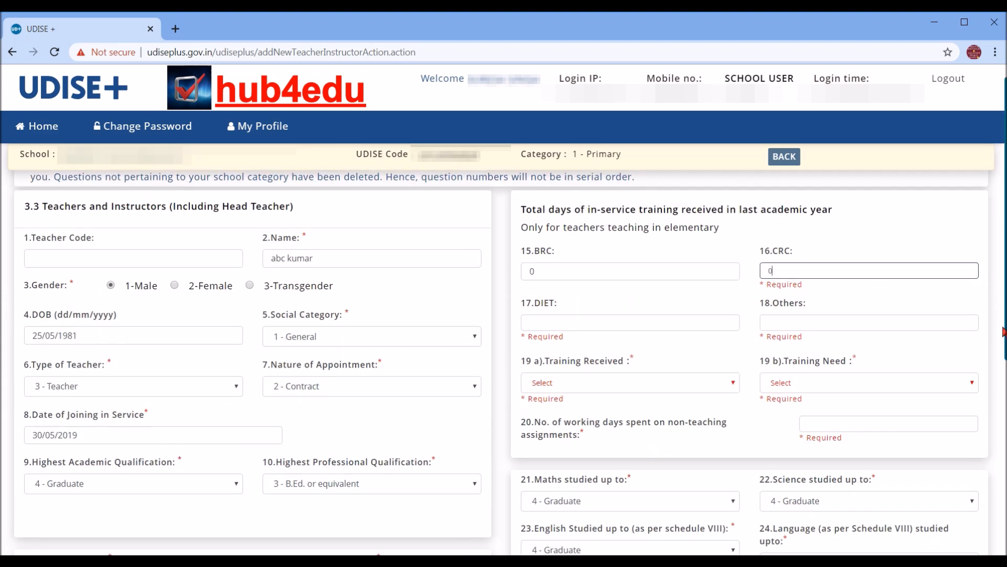
key("Tab")
type("0")
key("Tab")
type("0")
key("Tab")
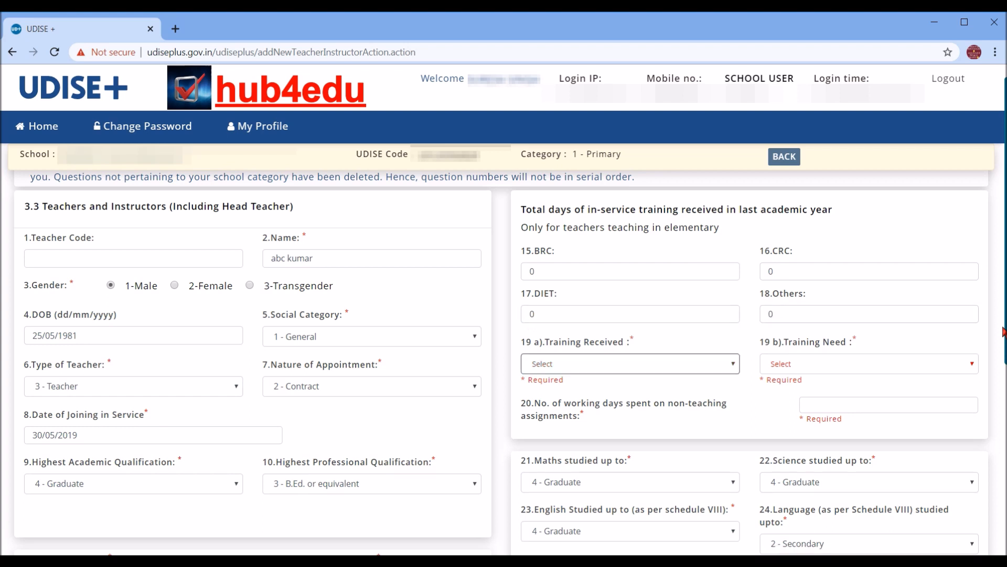
Set both training received and training need to 8 - Not Required
left_click(685, 373)
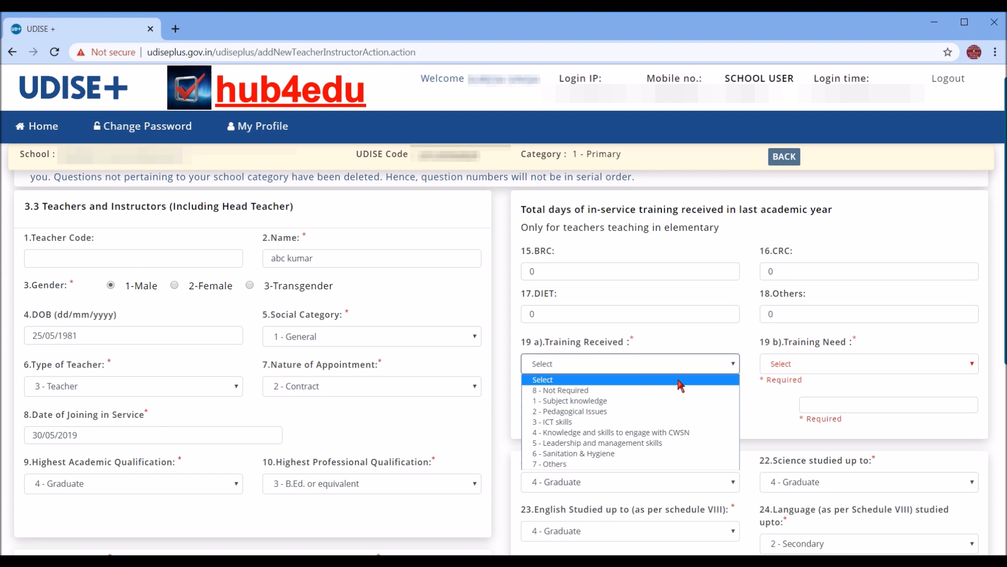
left_click(677, 391)
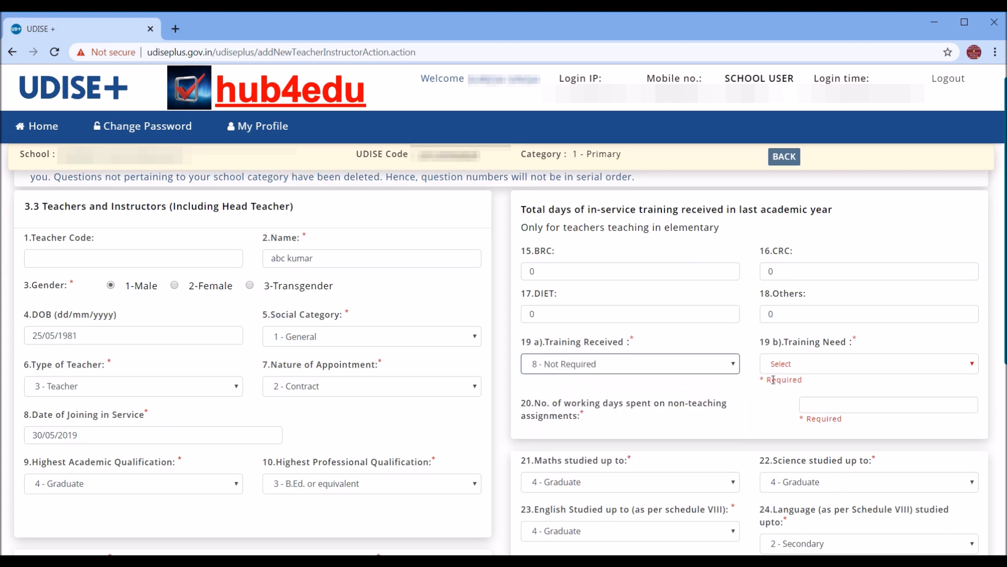
left_click(821, 363)
left_click(823, 389)
Set the number of working days spent on non-teaching assignments to 0
left_click(835, 394)
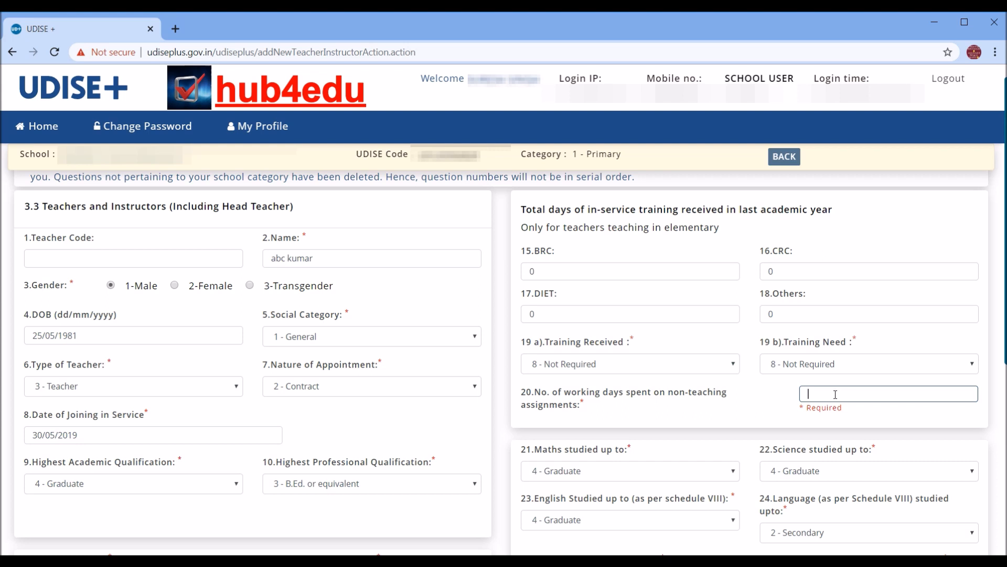
type("15")
key("BackSpace")
key("BackSpace")
type("0")
key("Tab")
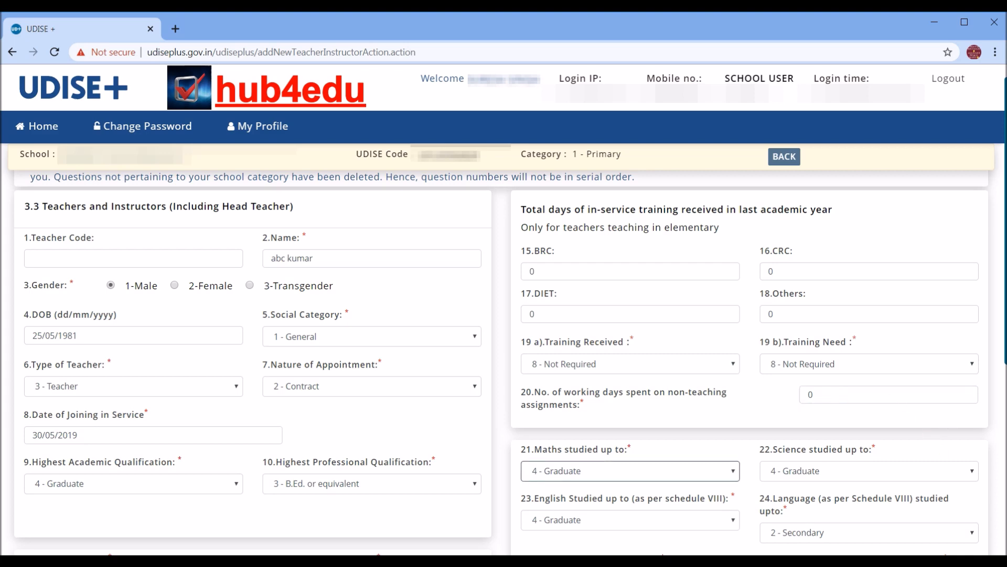
Set the disability type to 1 - Not Applicable and trained for teaching CWSN to 2-No
scroll(611, 386, "down", 5)
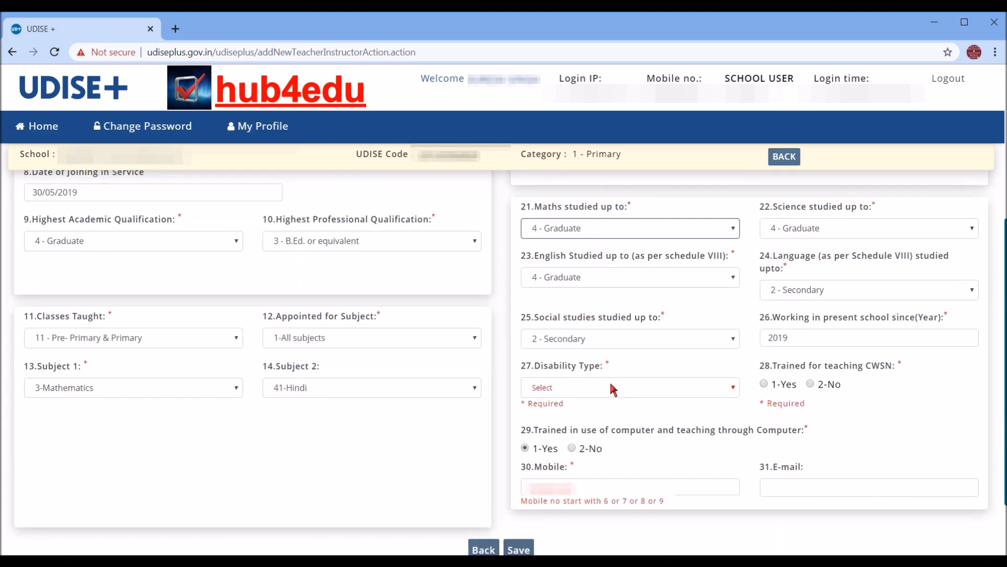
left_click(582, 389)
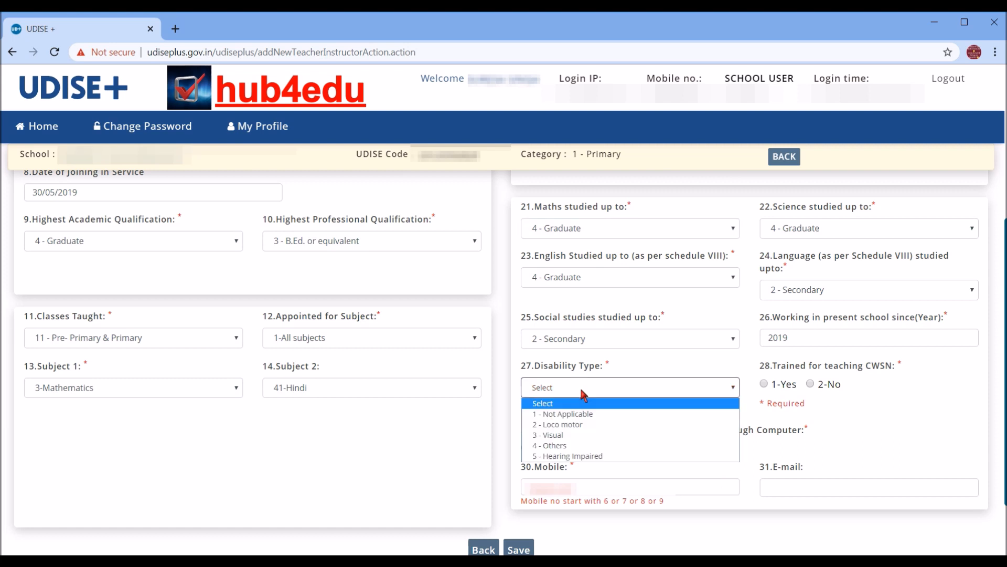
left_click(592, 413)
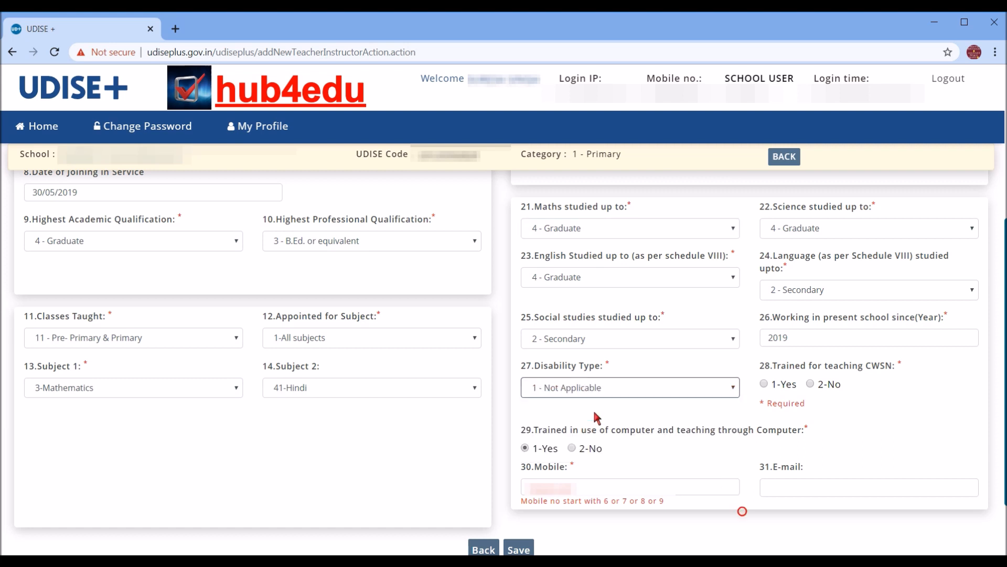
left_click(811, 383)
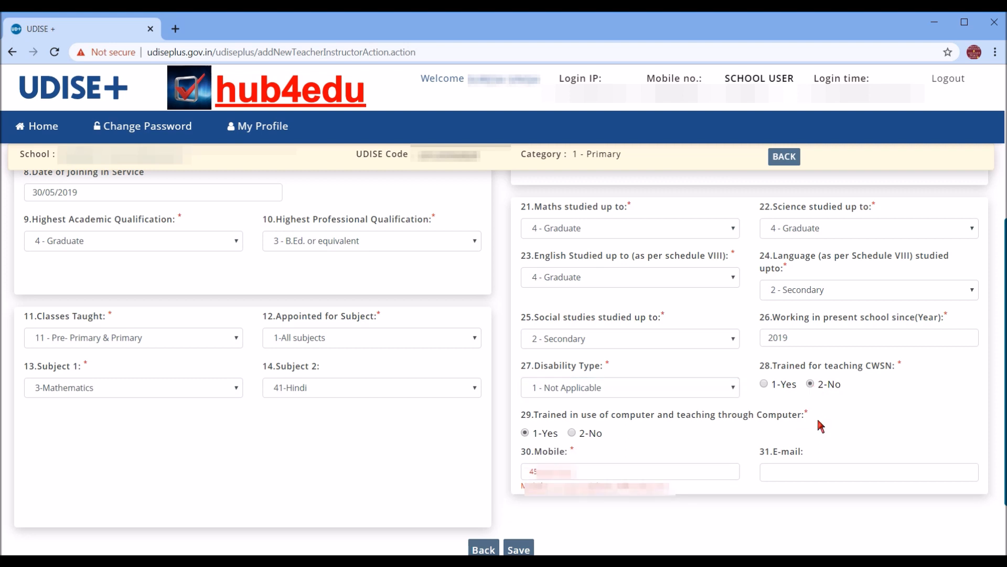
Correct the teacher's mobile number to a 10-digit number with a permitted first digit
left_click(569, 478)
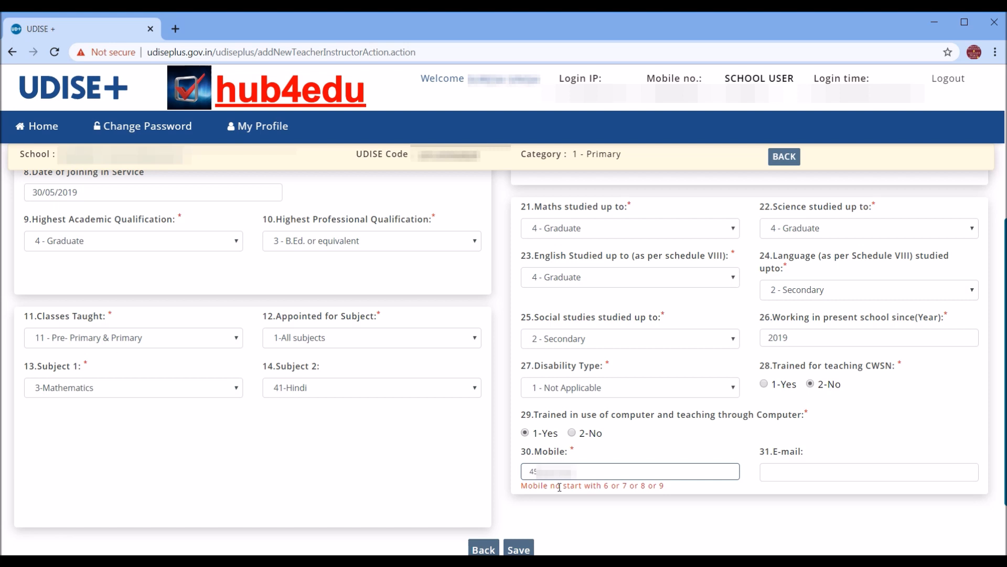
key("BackSpace")
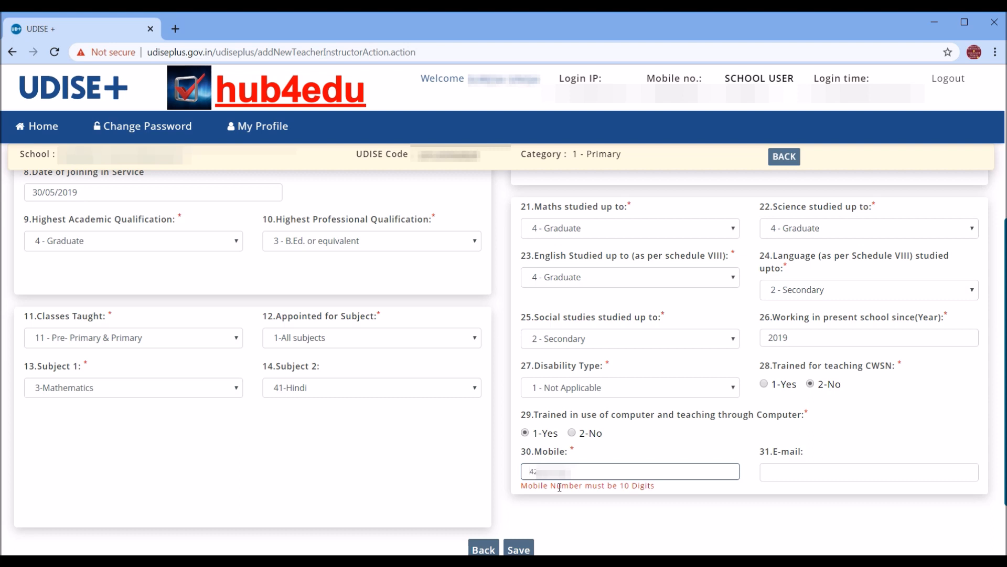
type("9")
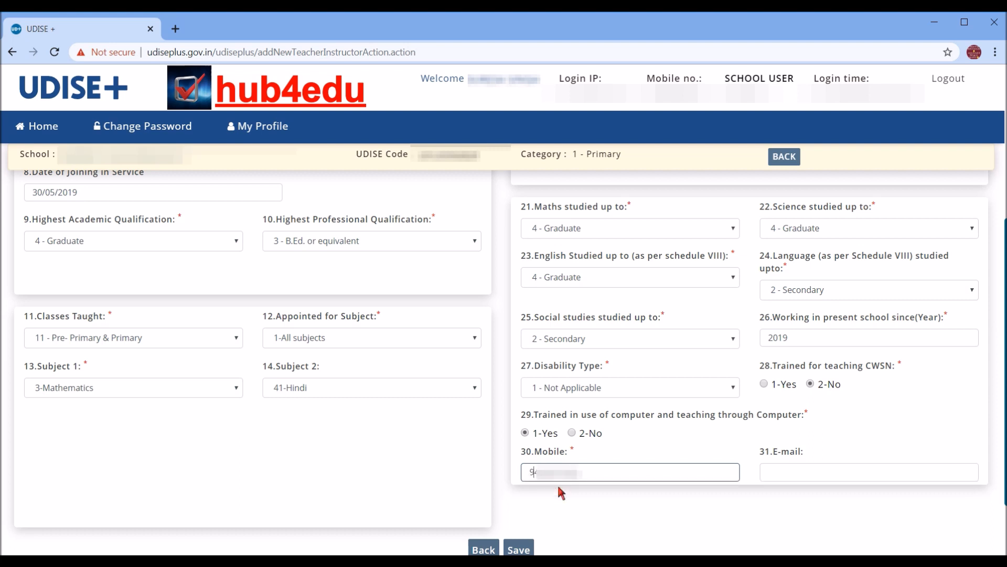
Replace the teacher's mobile number with a different valid 10-digit number and save the new teacher record
key("Delete")
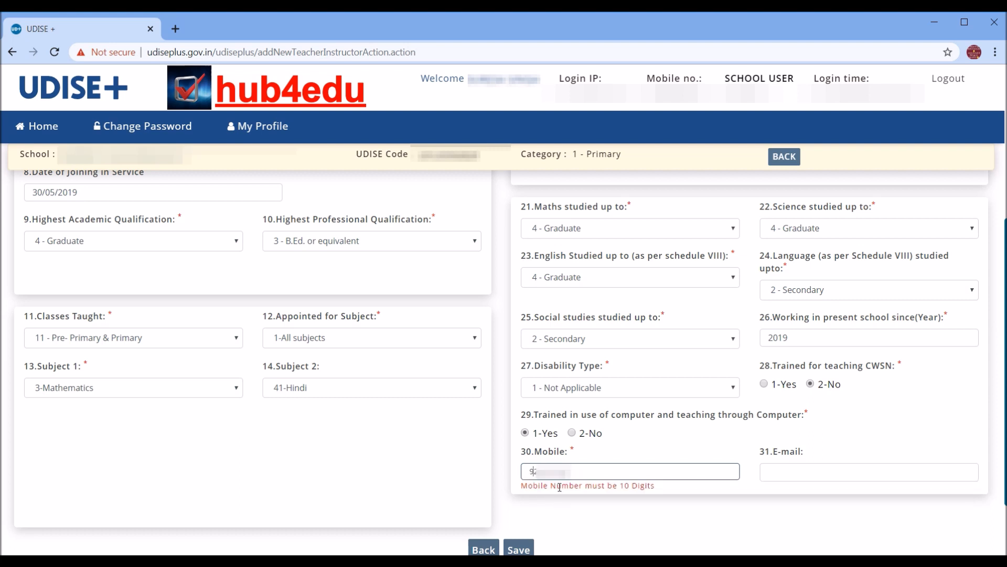
key("Delete")
key("Delete")
key("Delete")
key("Delete")
key("Delete")
key("Delete")
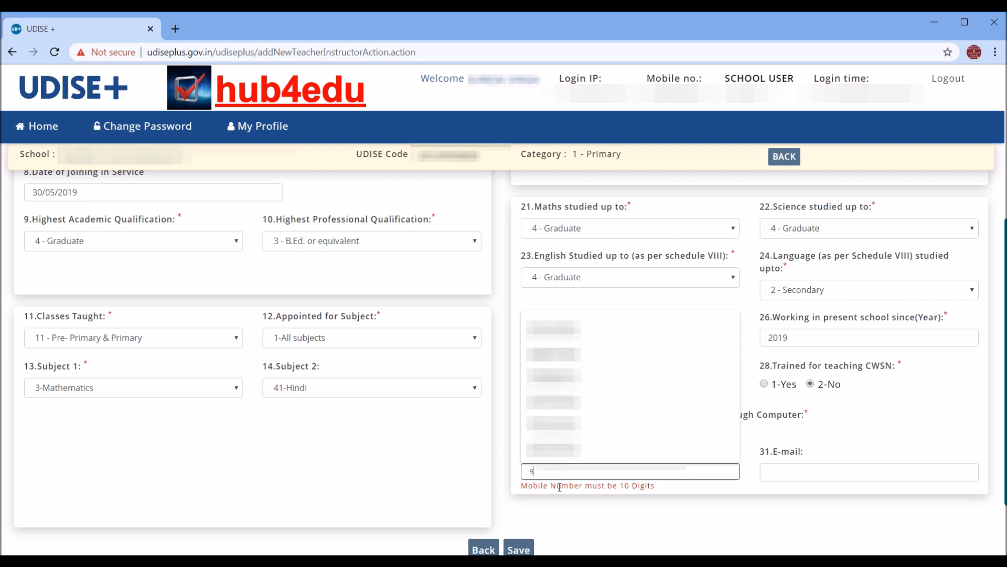
type("3")
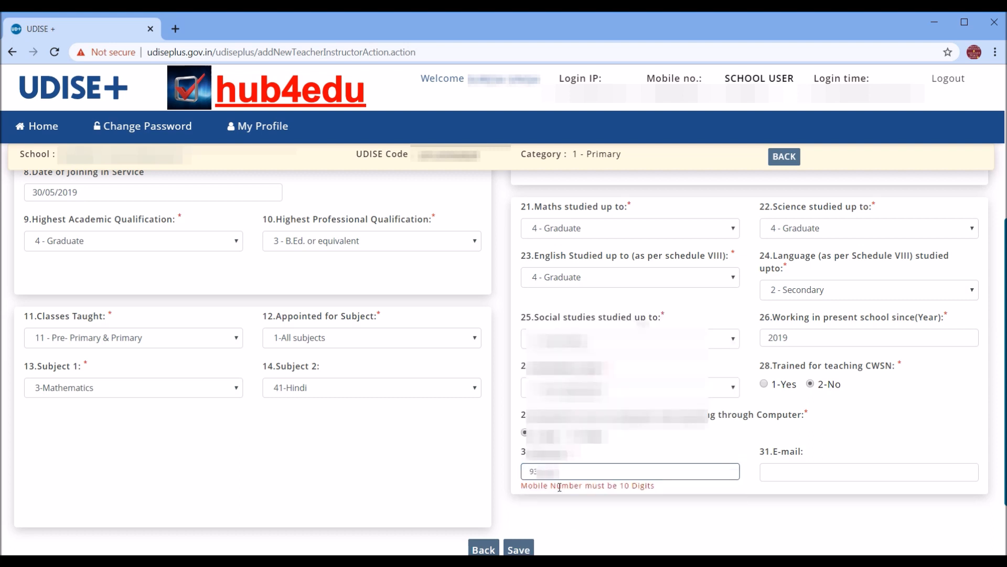
type("12")
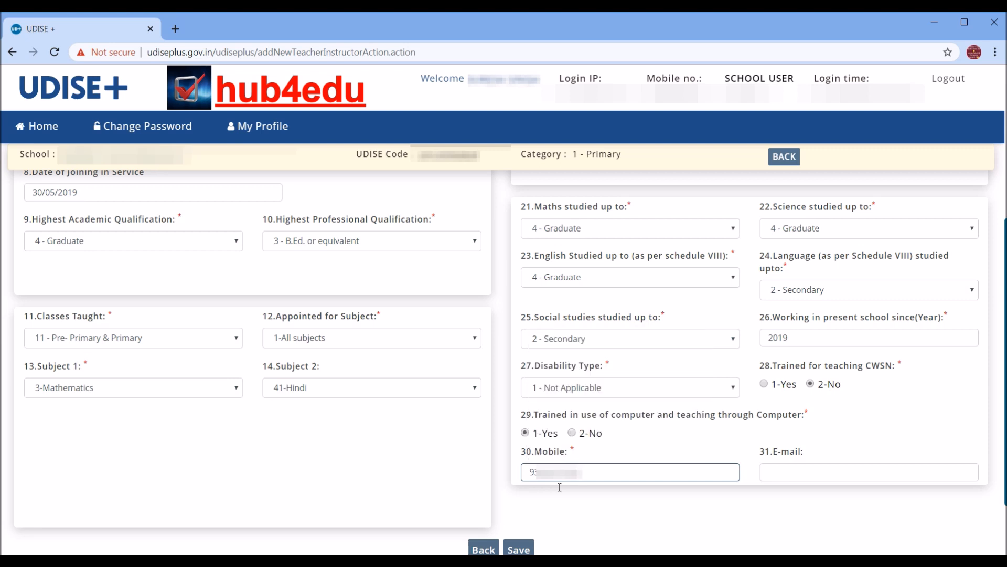
key("Tab")
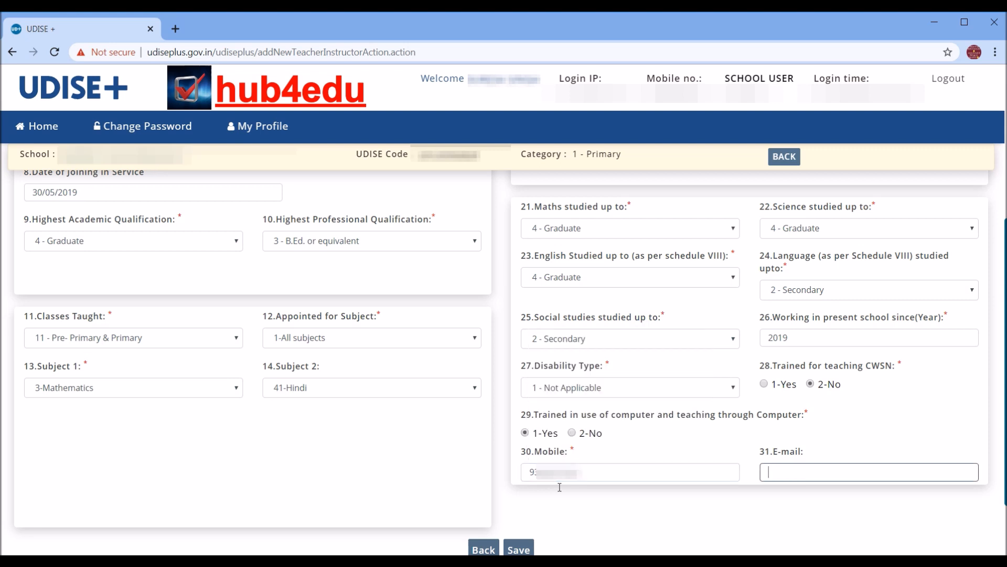
left_click(519, 548)
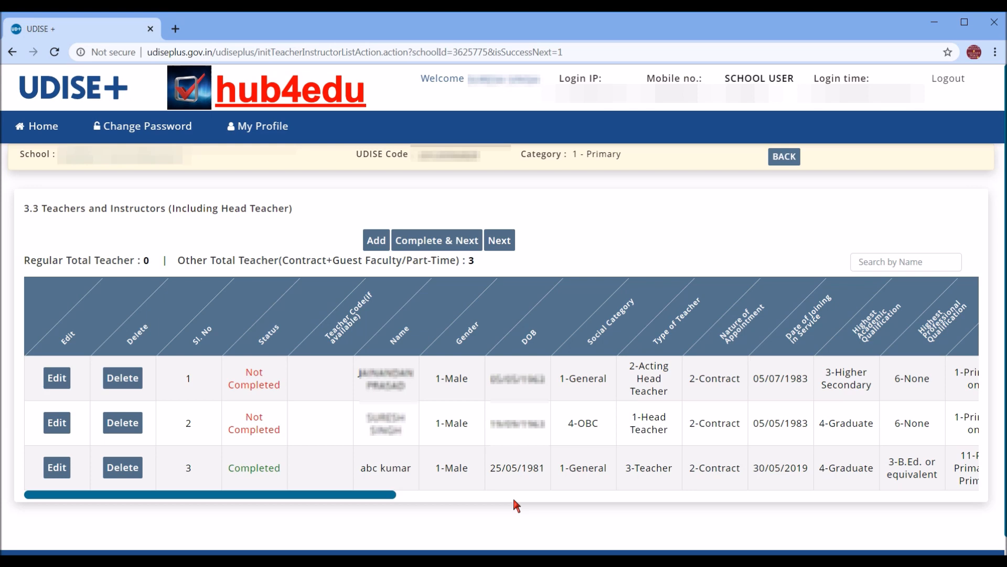
Return to the school's form list, dismiss the important notes, and reopen form 3.3 Teachers and Instructors
left_click(783, 161)
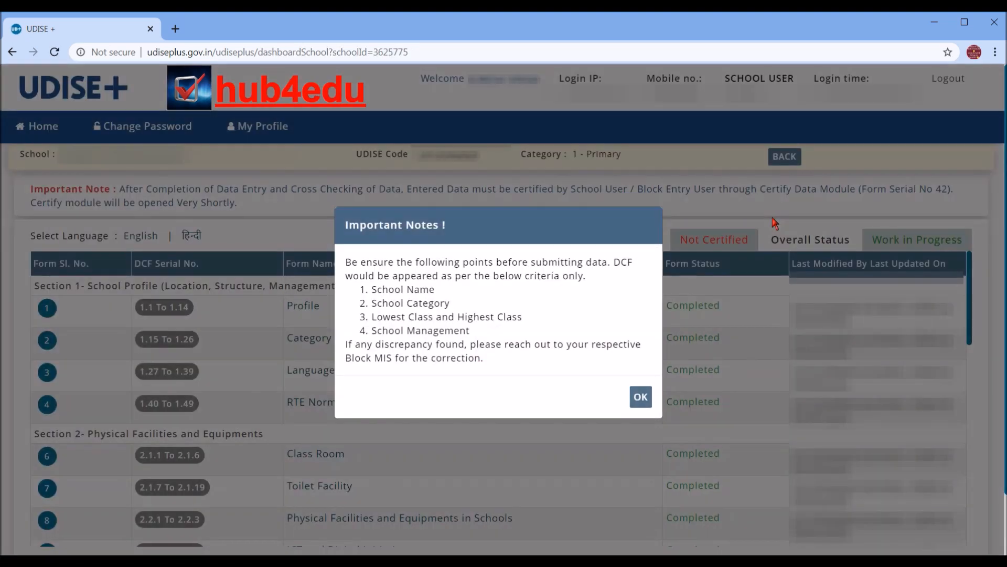
left_click(640, 396)
left_click_drag(971, 322, 972, 423)
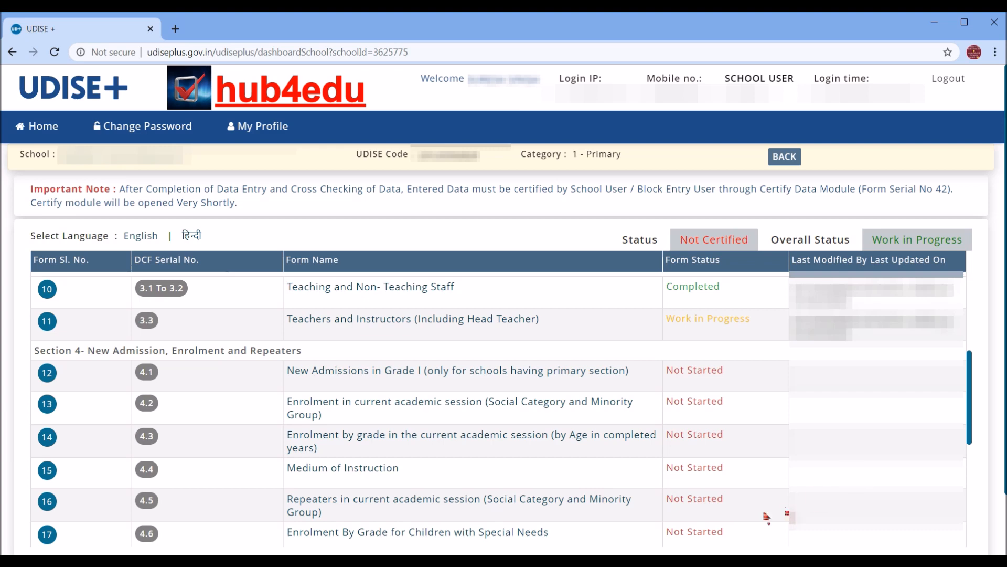
left_click(421, 321)
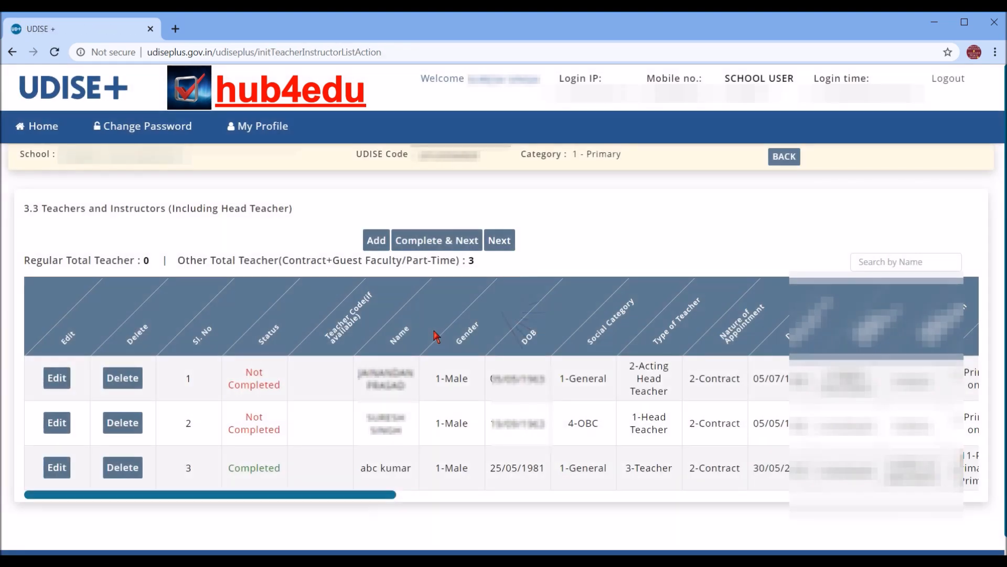
Edit the third teacher's record, changing the first name and setting the social category to 3 - ST, and save it
left_click(62, 473)
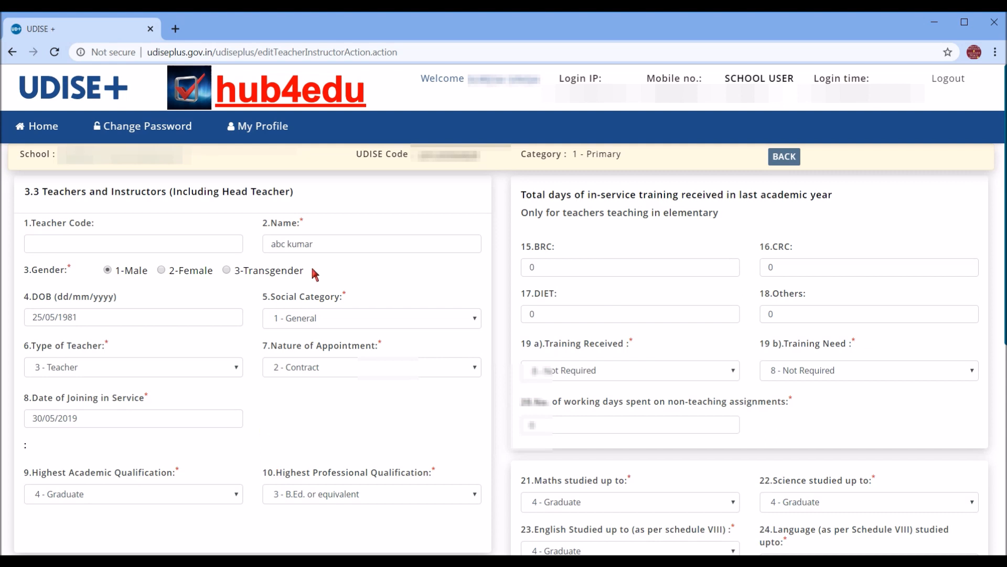
double_click(285, 245)
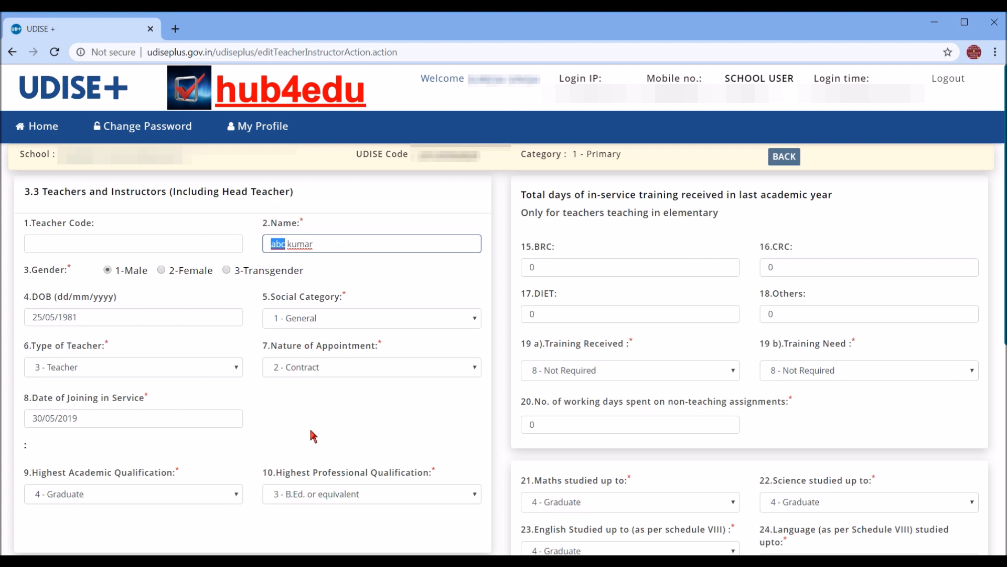
key("BackSpace")
type("xyz")
left_click(359, 325)
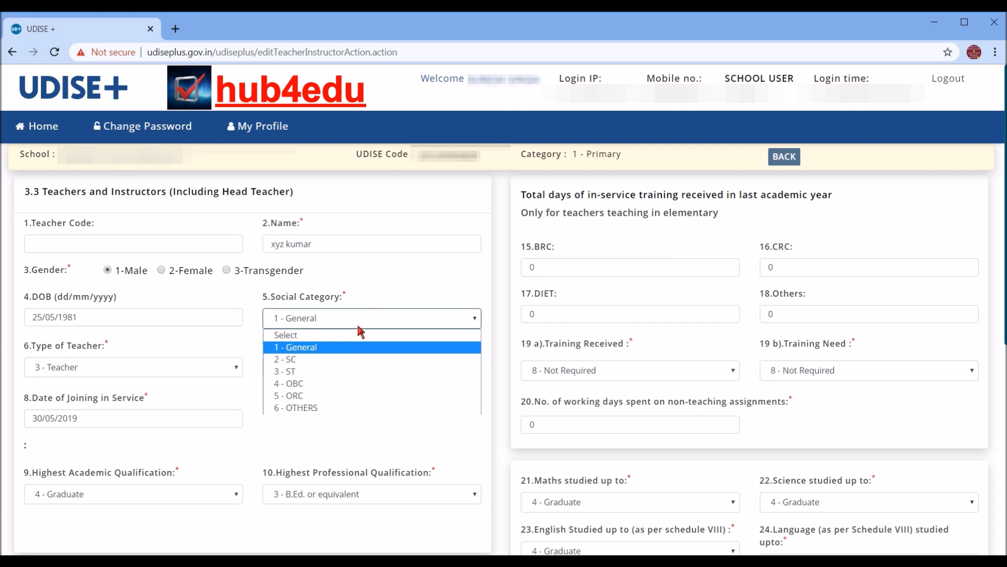
left_click(342, 372)
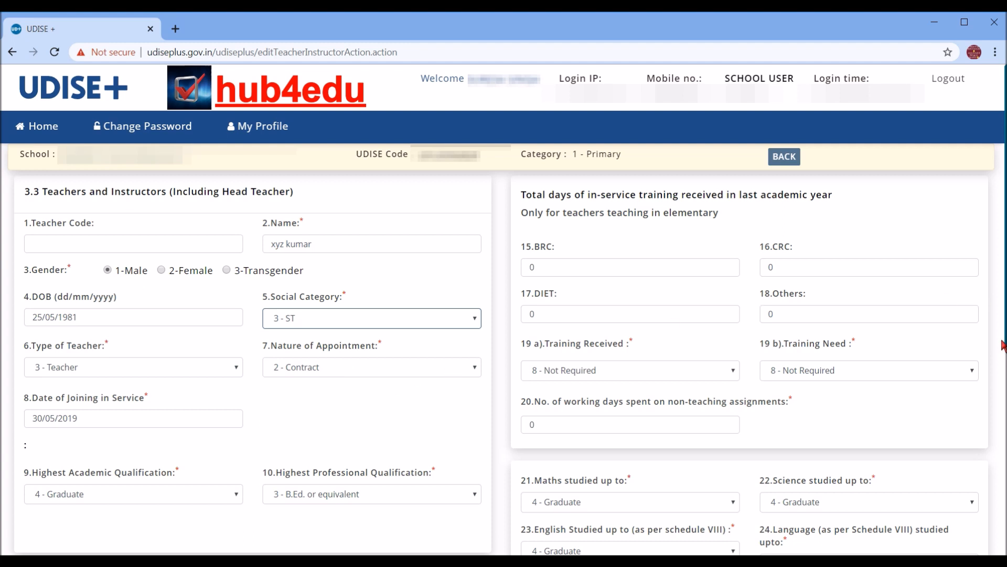
left_click_drag(1002, 346, 1003, 545)
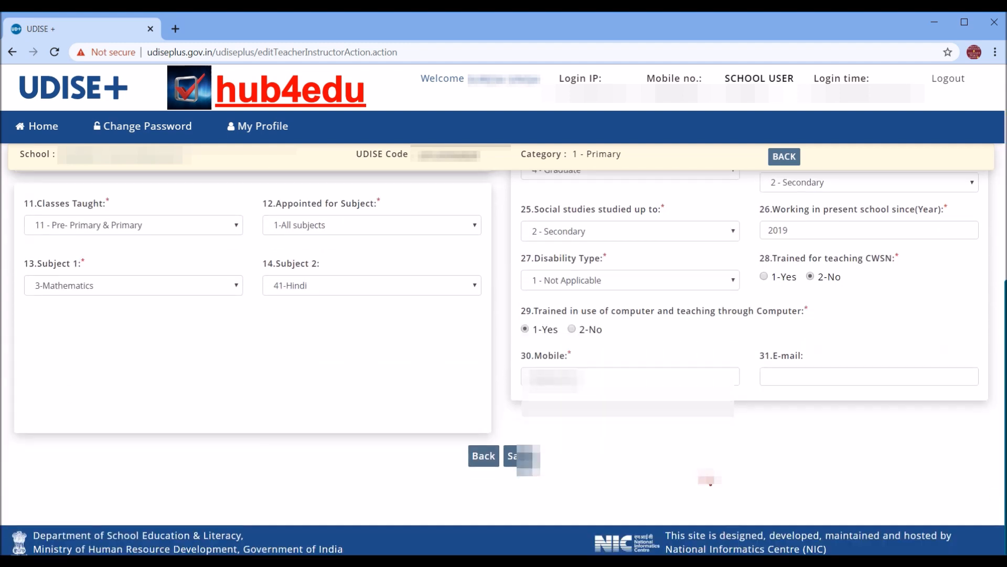
left_click(521, 458)
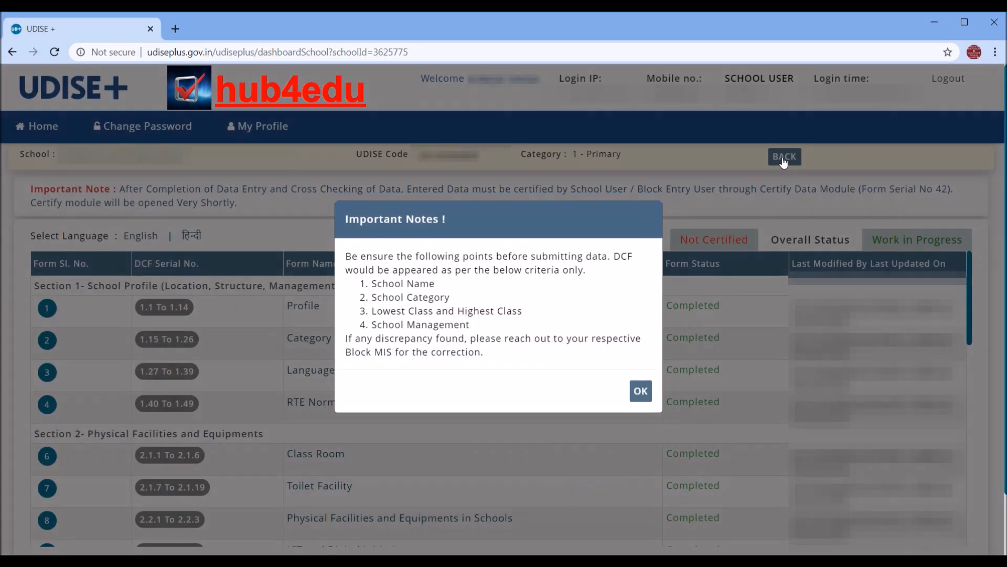
In form 3.1 to 3.2, set the number of contract teachers and of teachers with an Aadhar number to 2, and save
left_click(641, 397)
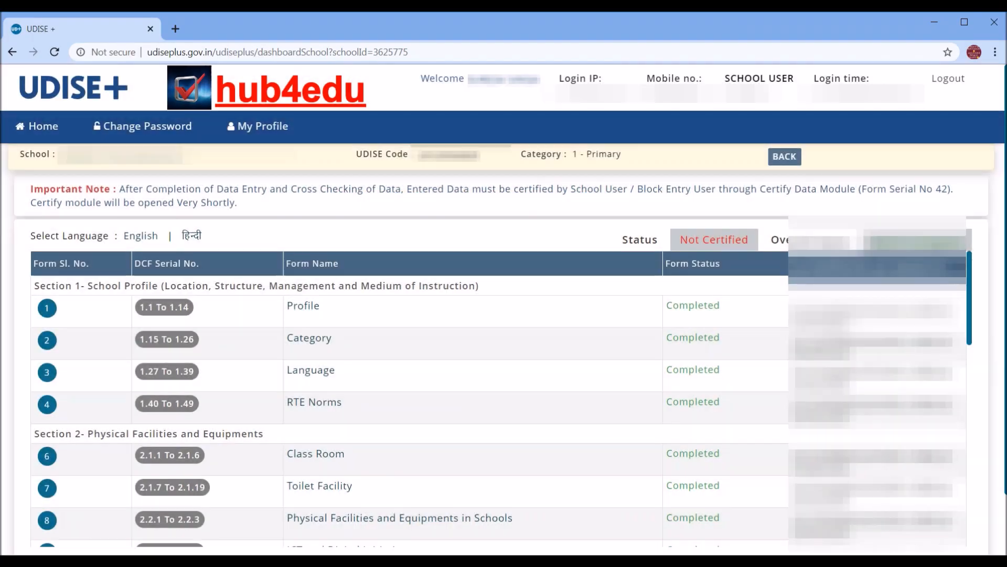
scroll(501, 357, "down", 2)
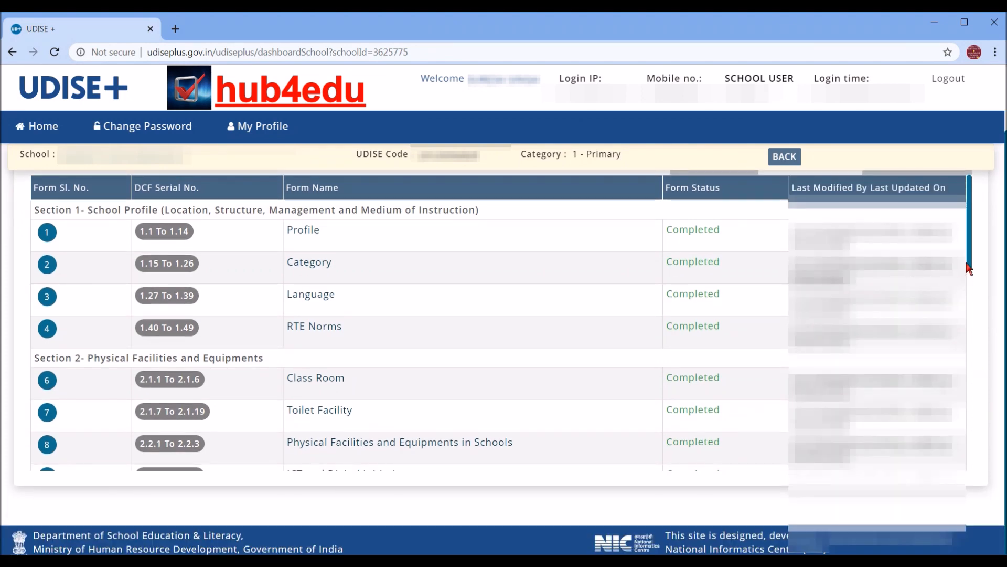
left_click_drag(970, 265, 971, 353)
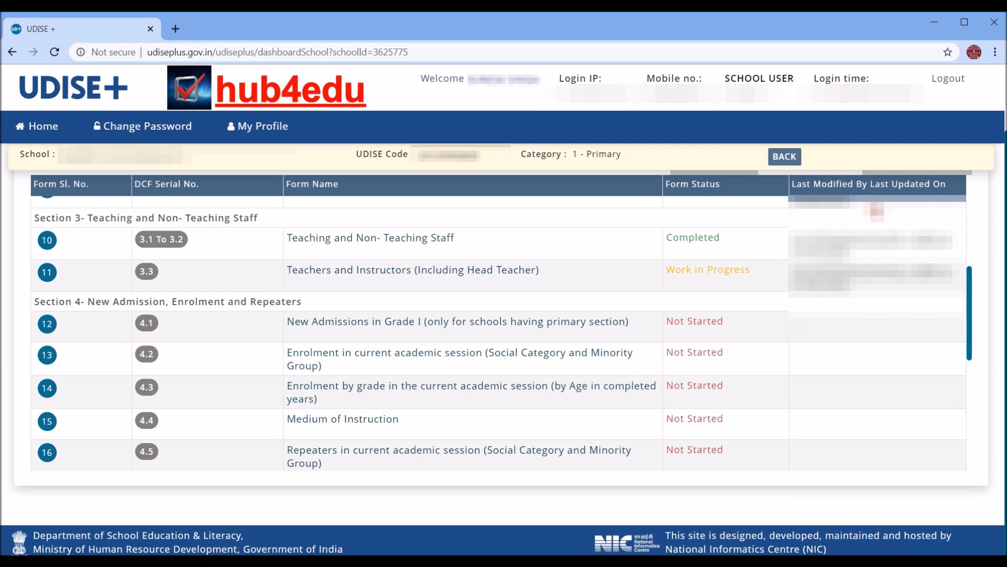
left_click(367, 238)
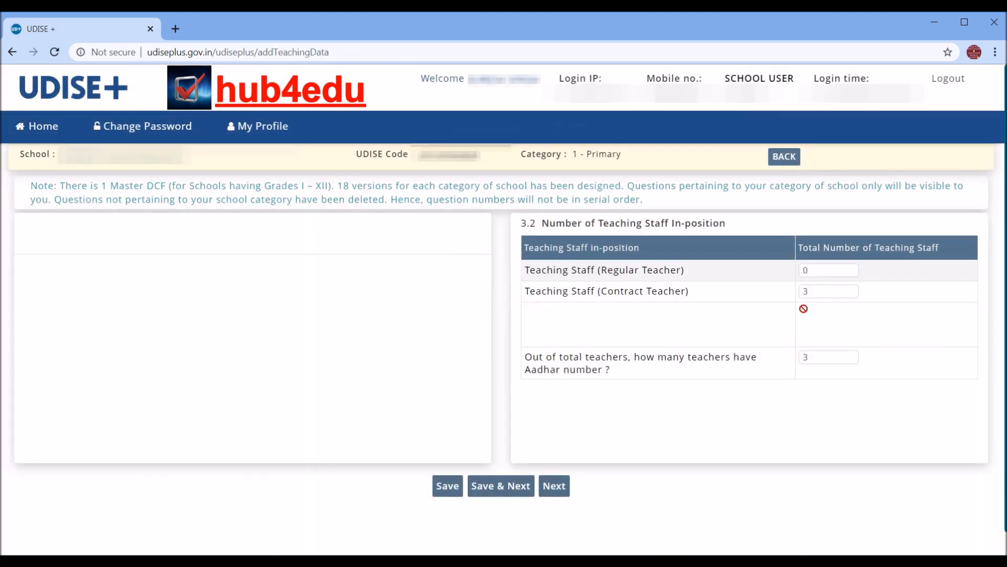
double_click(817, 291)
type("2")
key("Tab")
type("2")
left_click(513, 493)
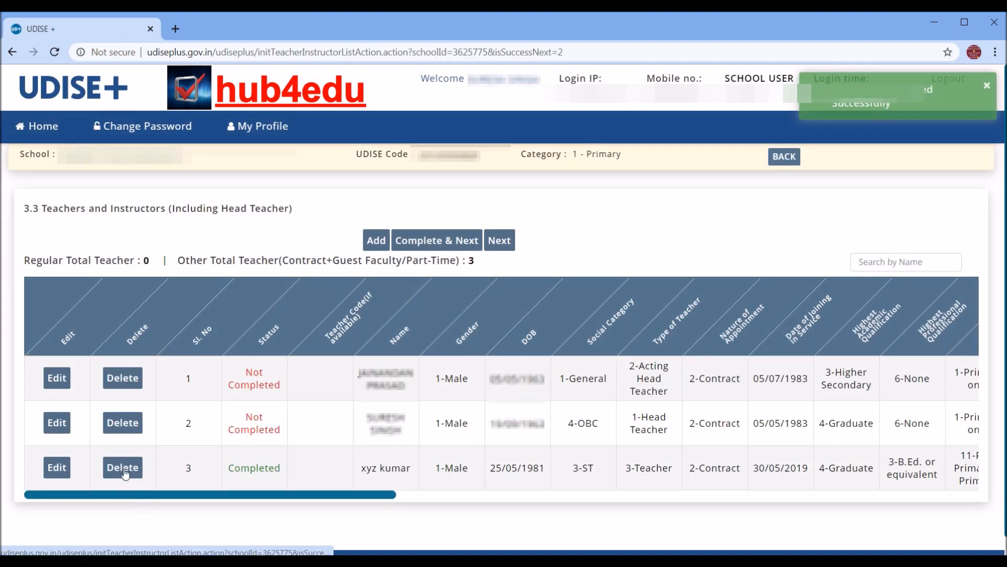
Permanently delete the third teacher's record from the 3.3 Teachers and Instructors list
left_click(124, 472)
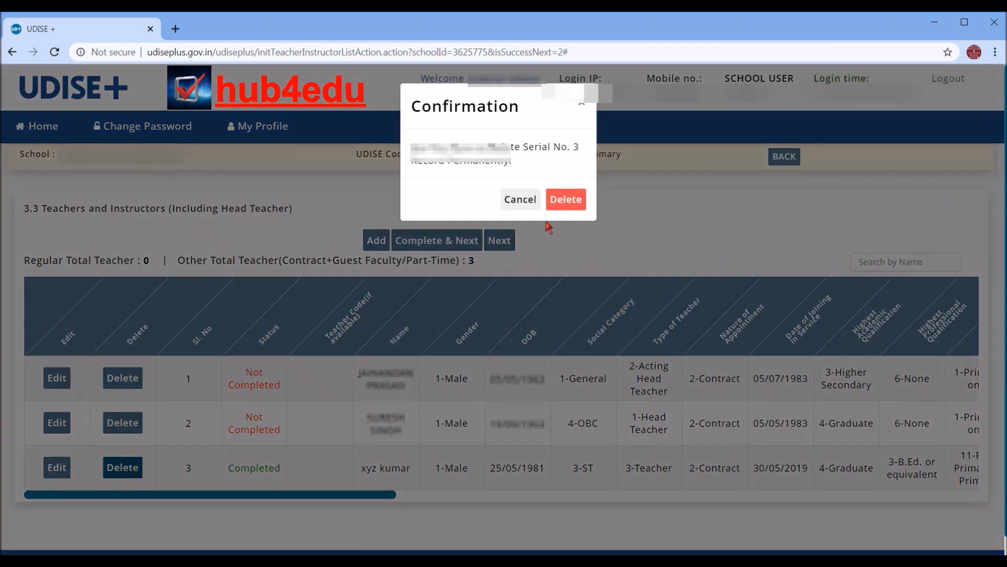
left_click(571, 199)
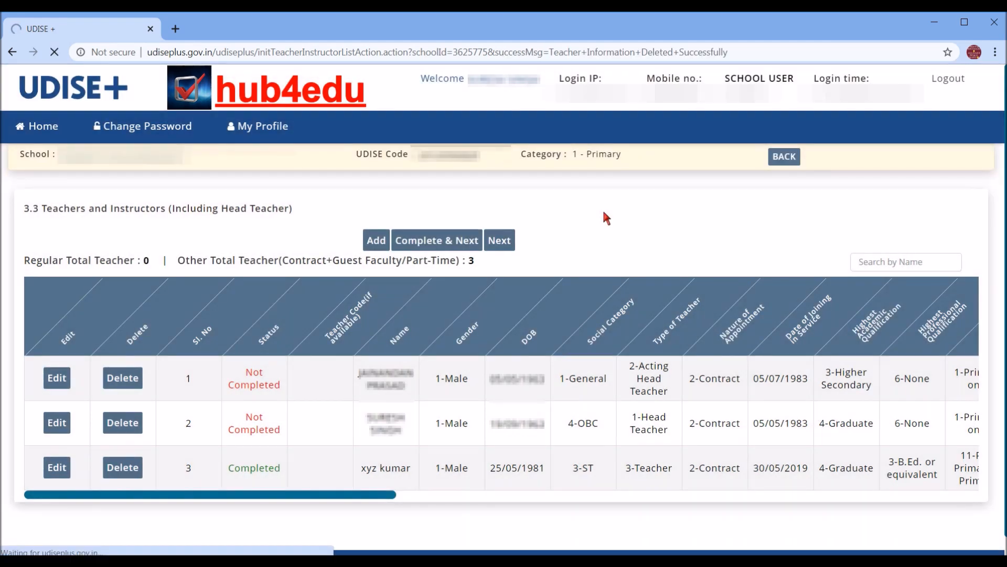